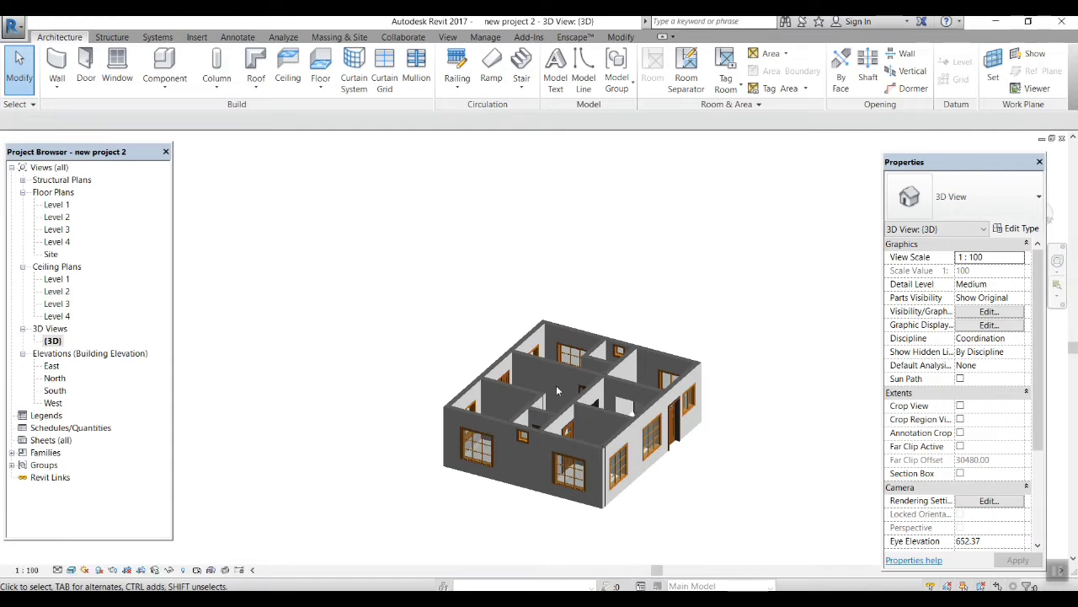
Start a new wall using the stacked wall type Exterior - Brick Over Block w Metal Stud
scroll(641, 439, "up", 4)
middle_click_drag(746, 492, 738, 445)
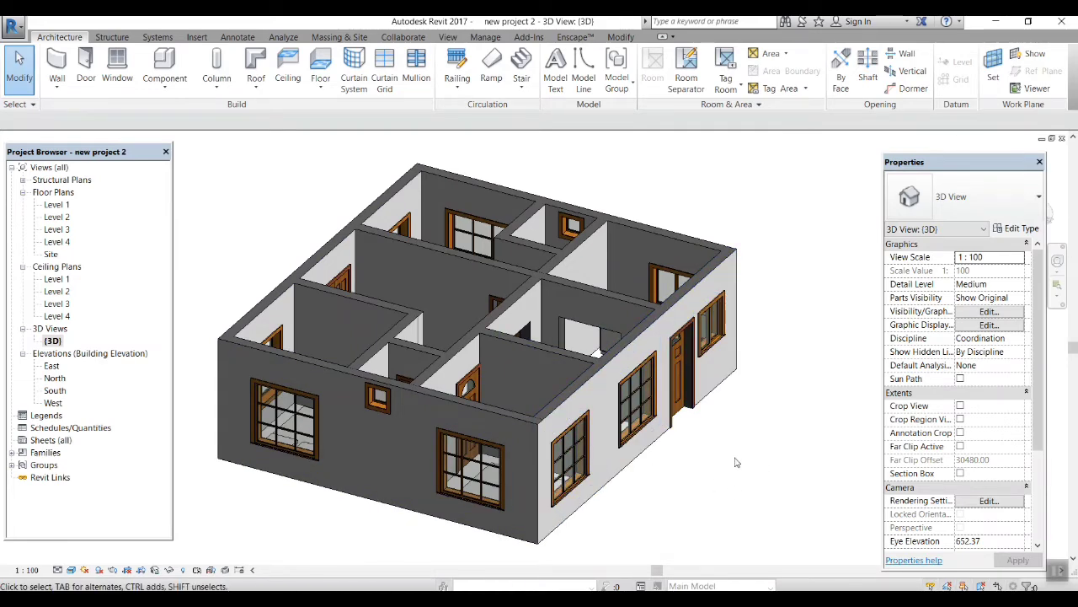
middle_click_drag(735, 462, 792, 476)
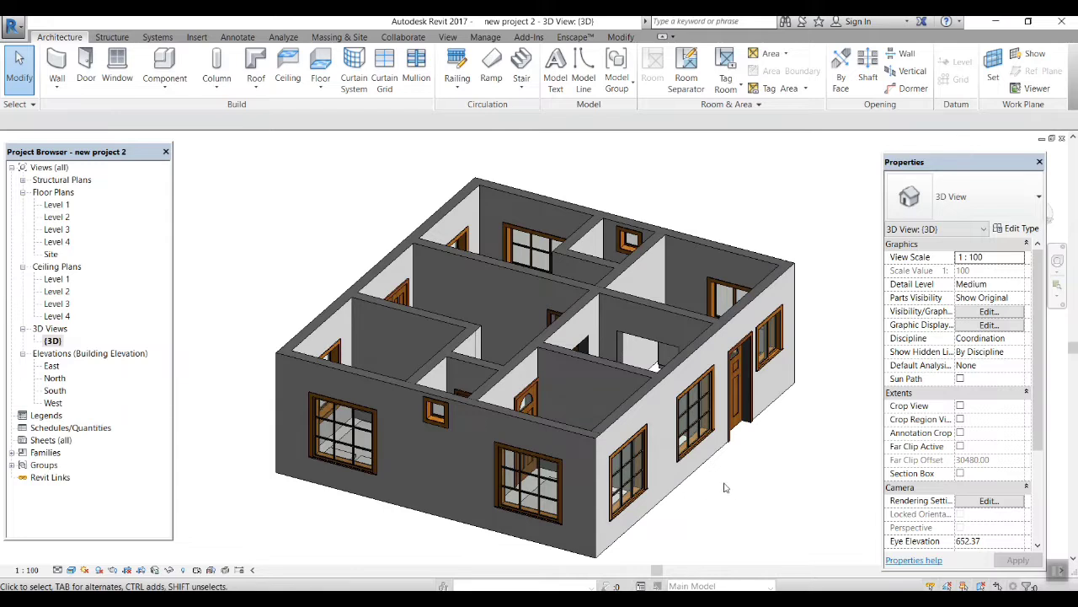
left_click(52, 91)
left_click(76, 111)
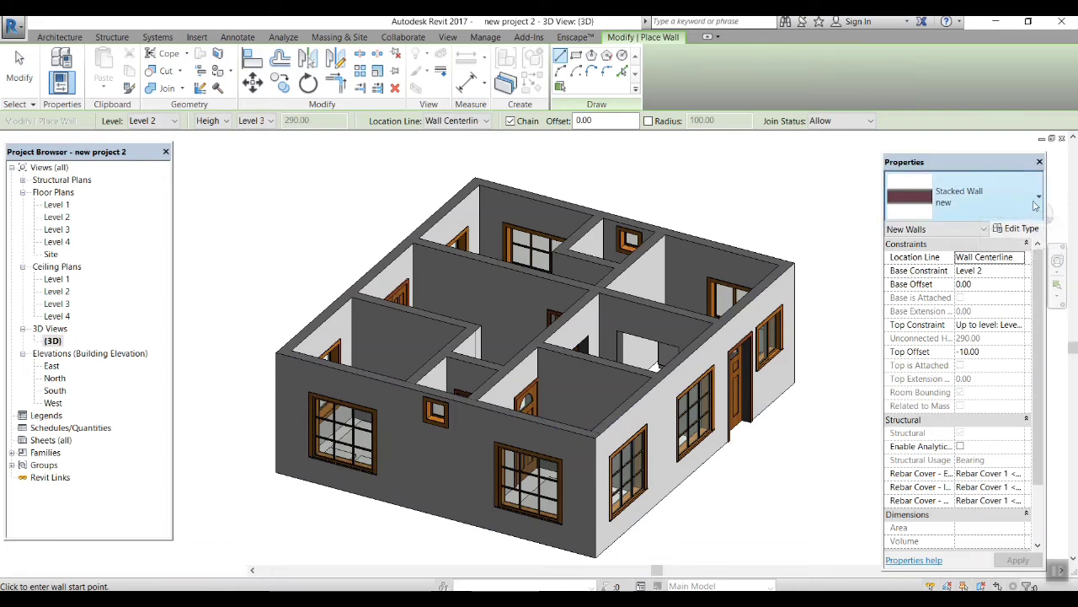
left_click(1024, 209)
scroll(952, 337, "up", 5)
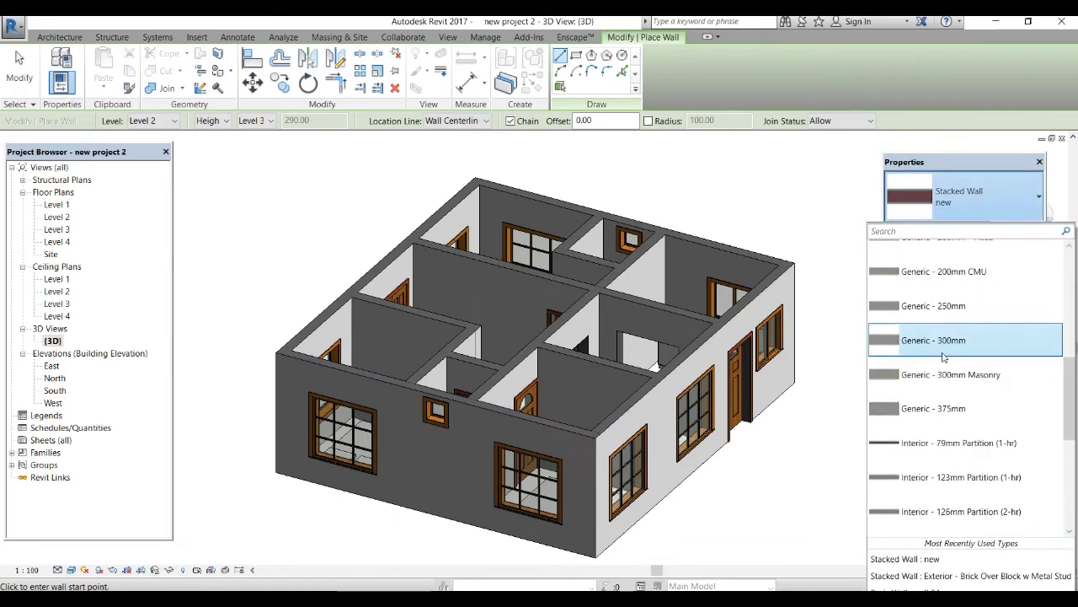
scroll(952, 351, "up", 1)
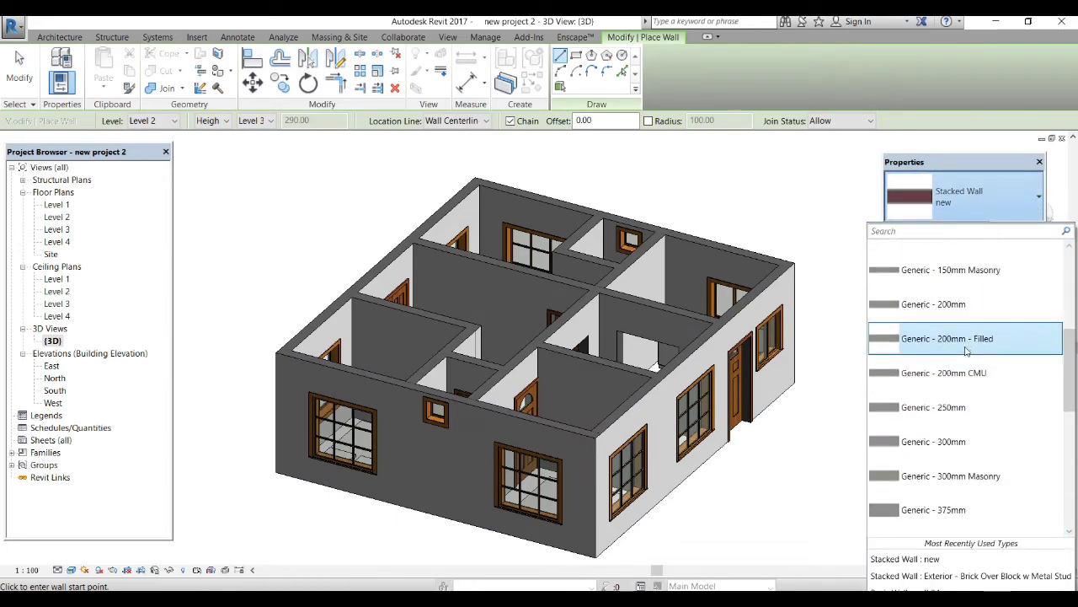
mouse_move(968, 339)
scroll(982, 320, "up", 2)
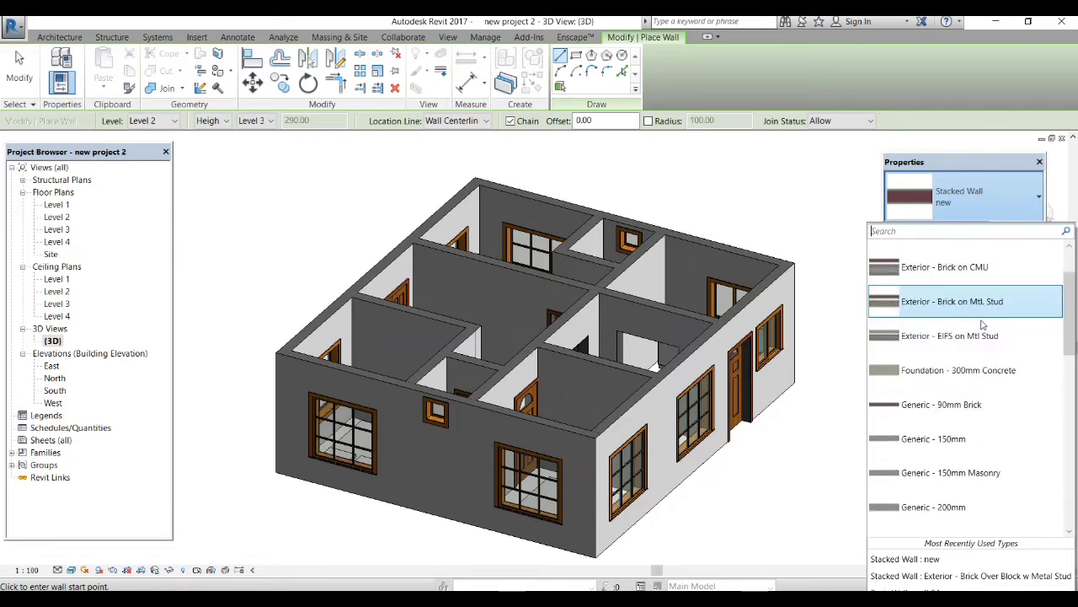
scroll(978, 337, "down", 2)
scroll(961, 439, "down", 6)
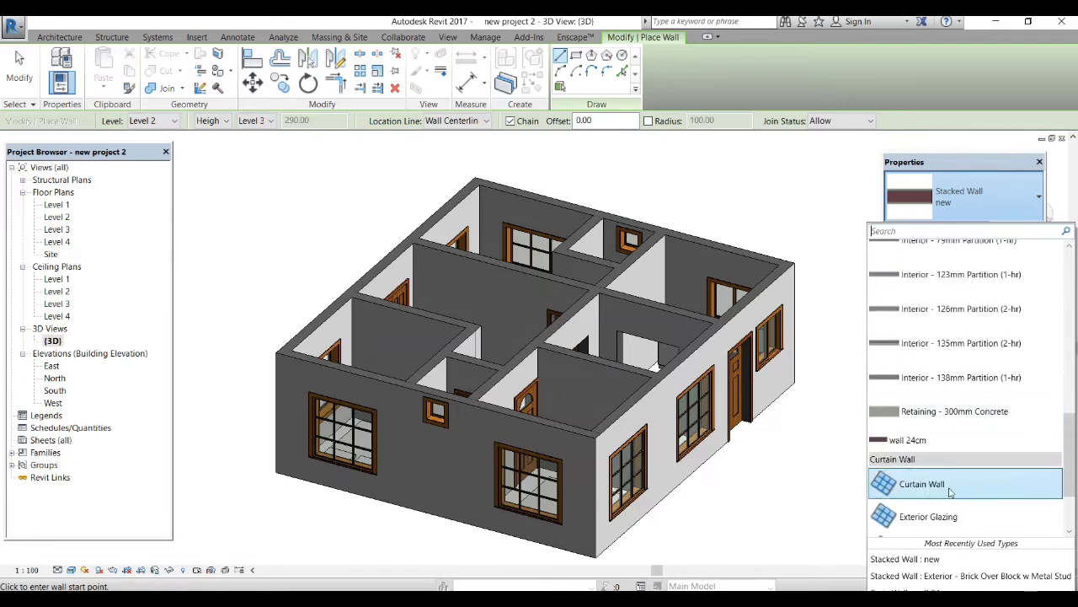
scroll(943, 383, "down", 1)
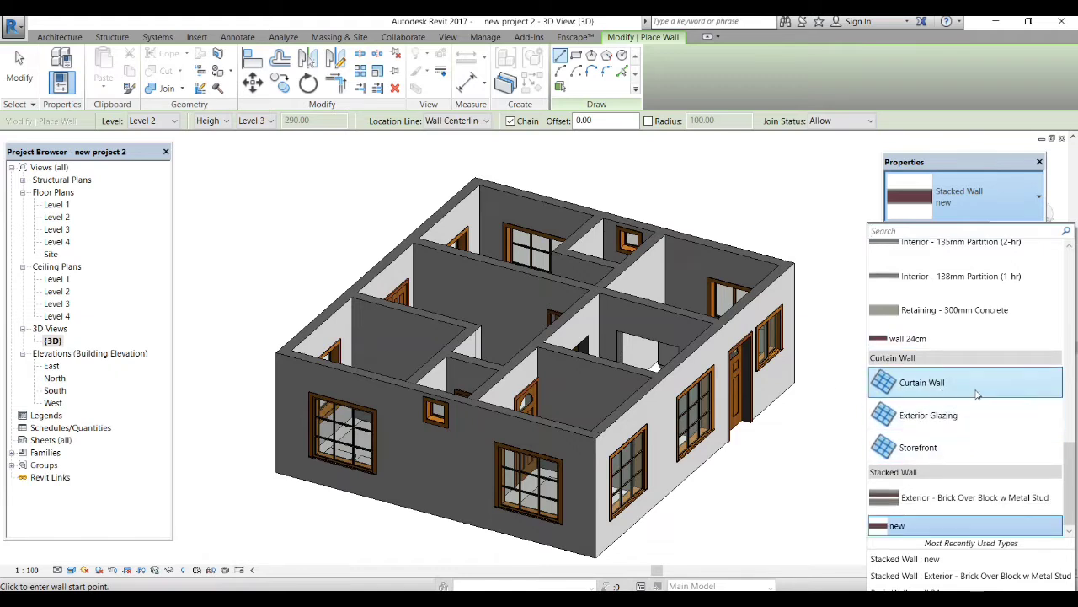
mouse_move(978, 387)
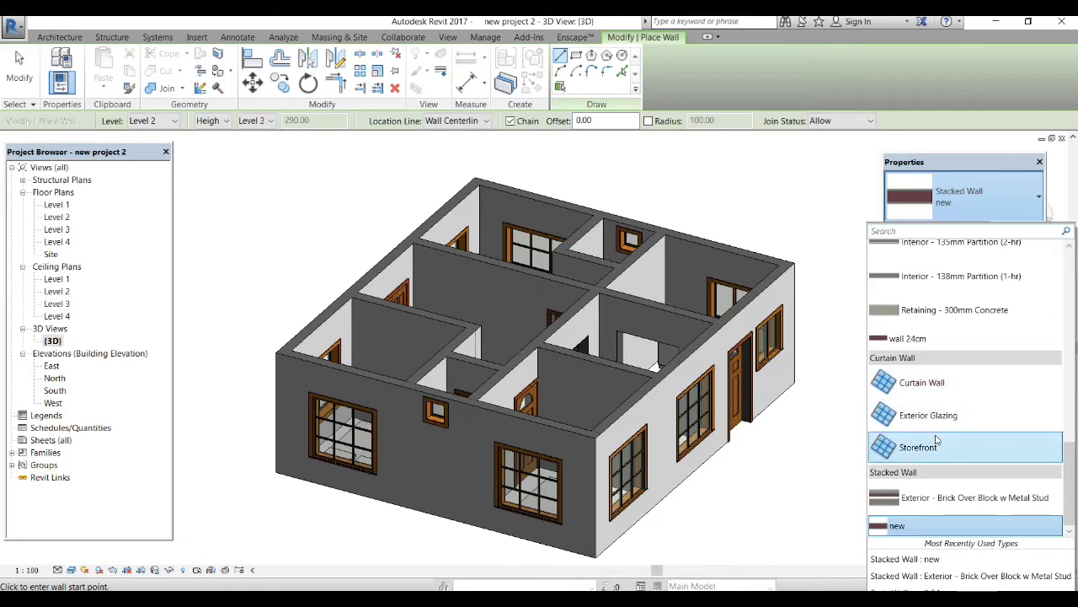
left_click(901, 497)
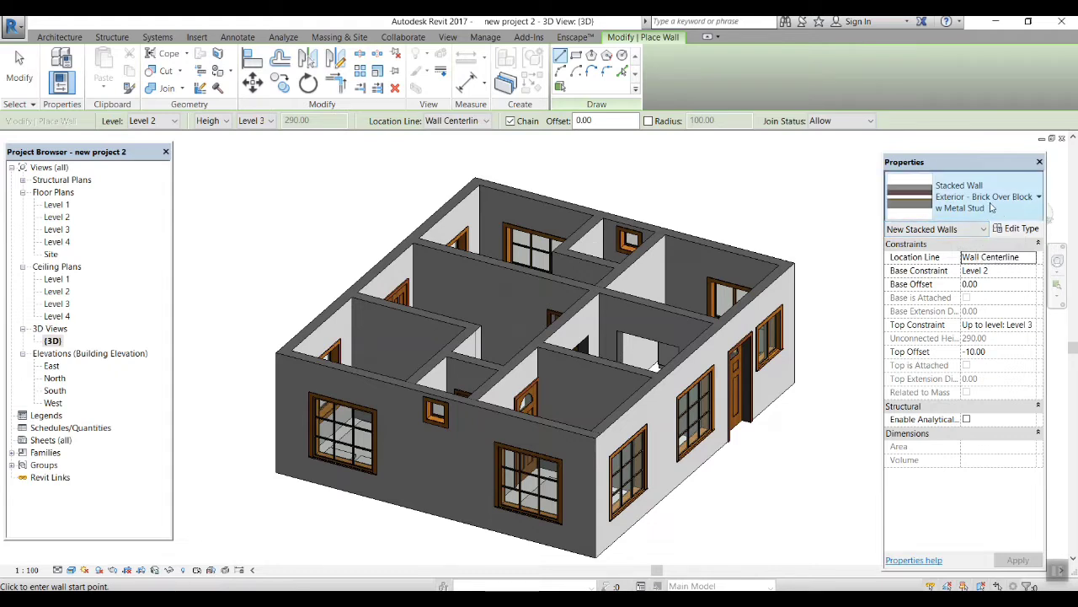
Duplicate the stacked wall type under the name foundation
left_click(1029, 230)
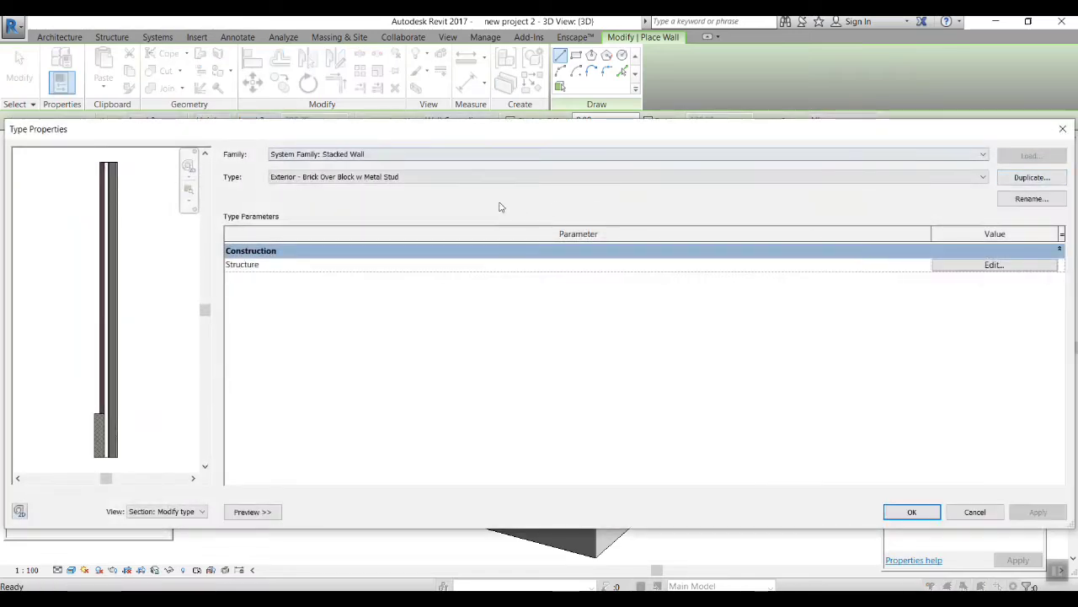
left_click(1032, 178)
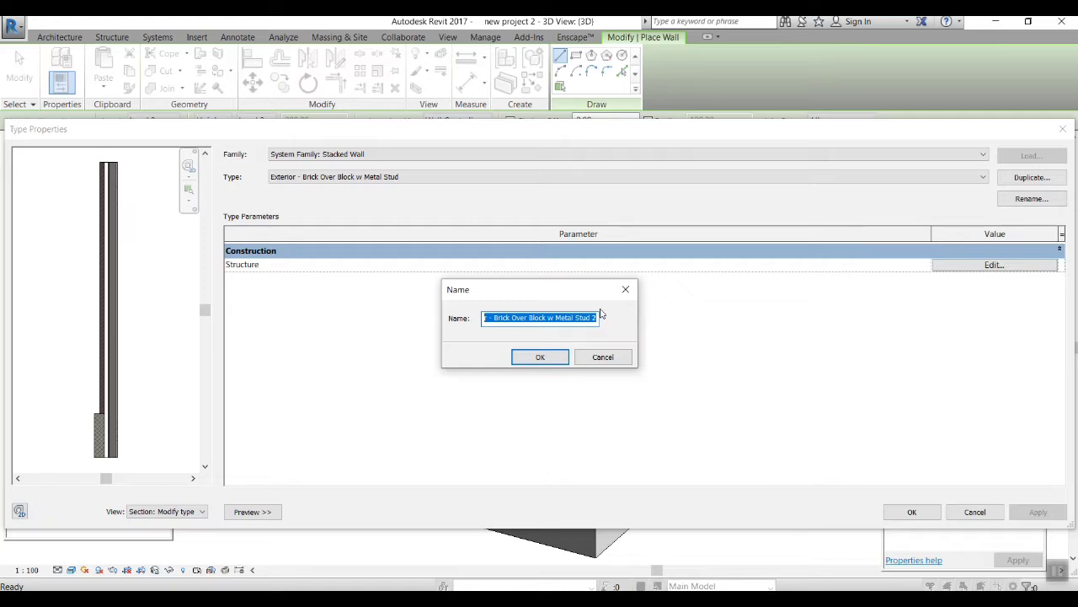
type("foundation")
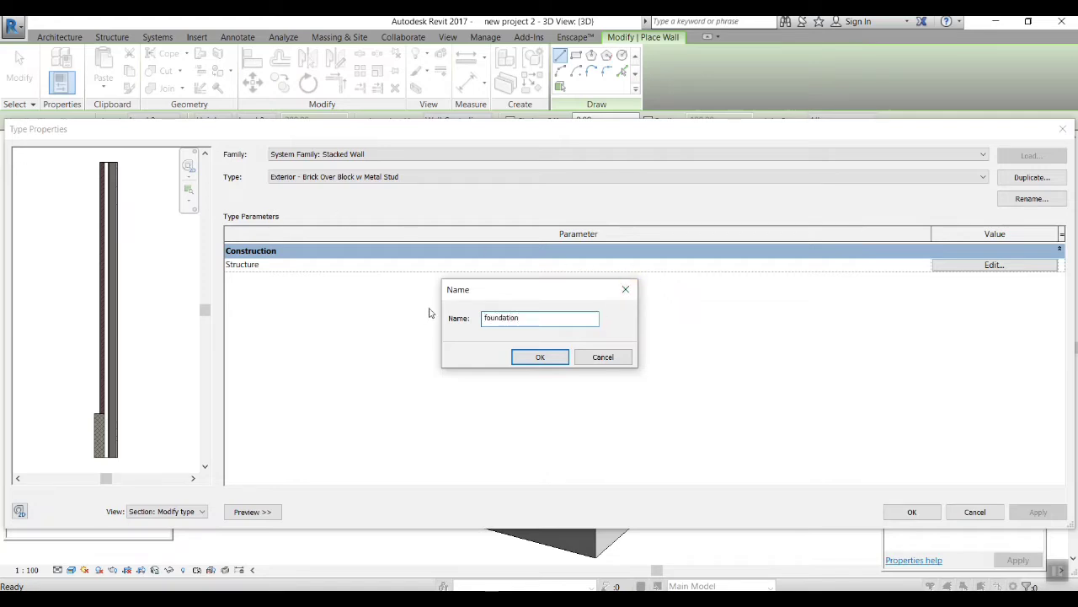
left_click(542, 356)
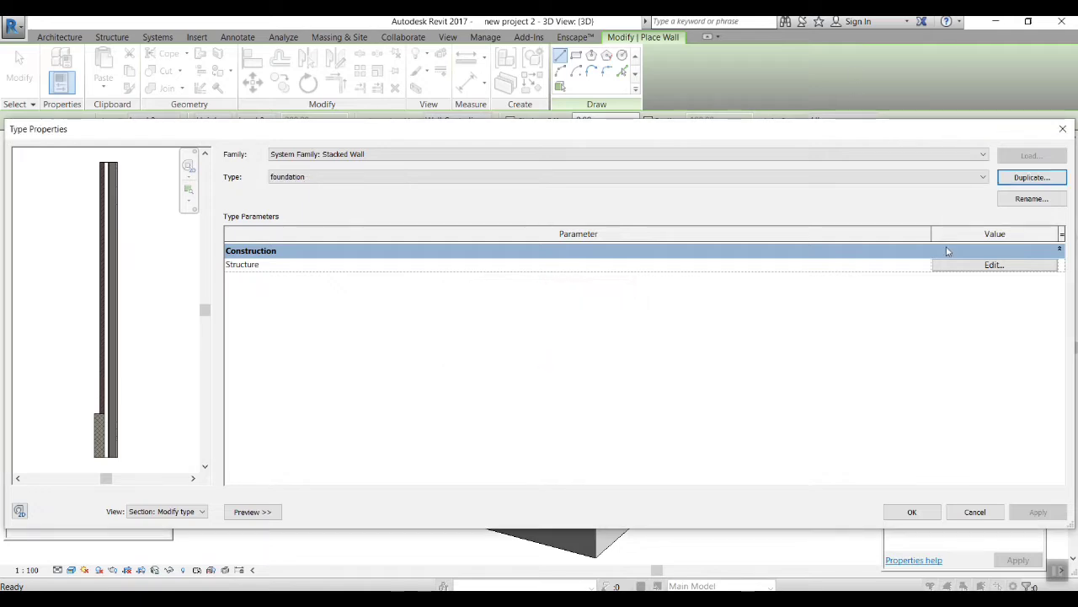
Edit the foundation type's structure and set the height of the lower wall, Exterior - Block on Mtl. Stud, to 45
left_click(995, 266)
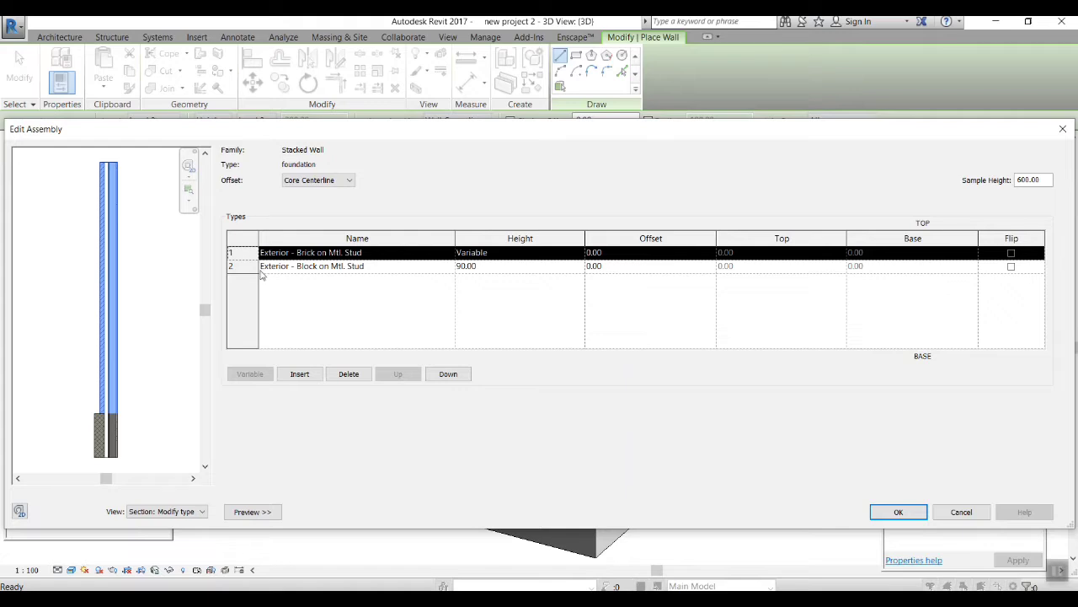
left_click(238, 513)
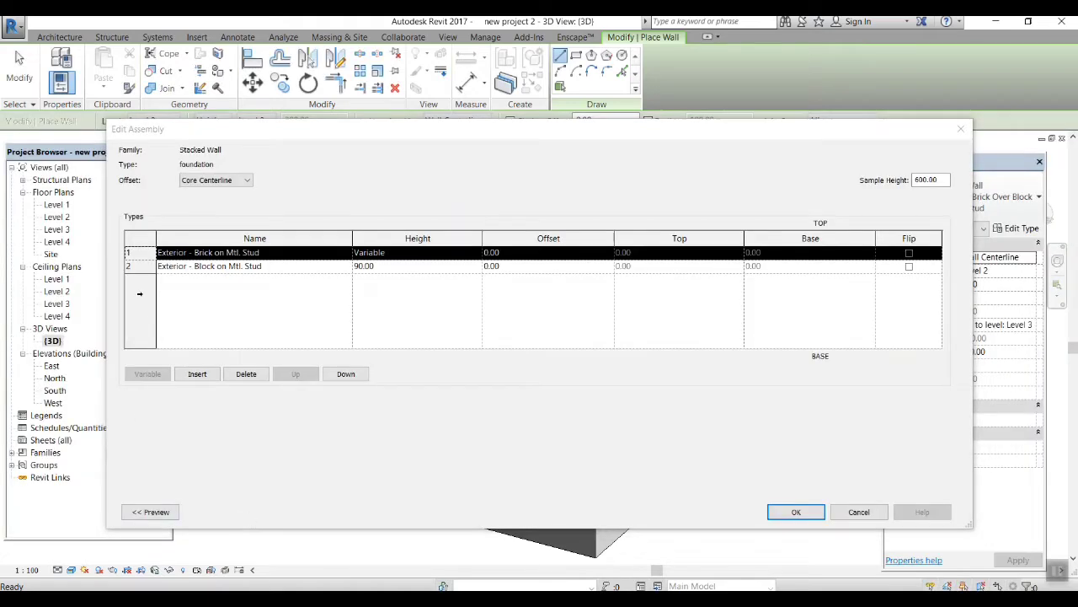
left_click(158, 512)
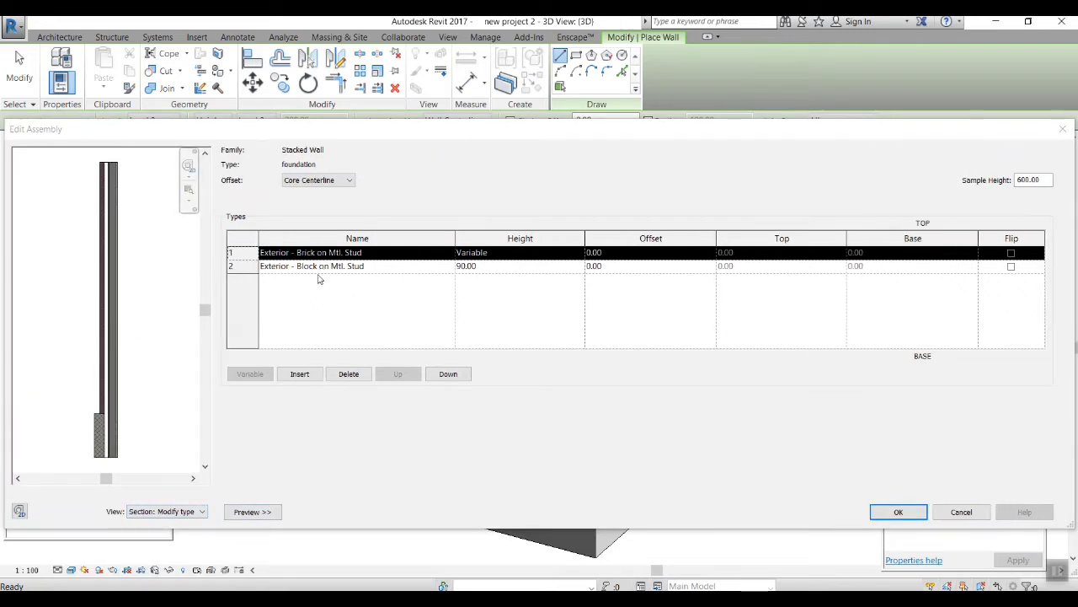
left_click(241, 254)
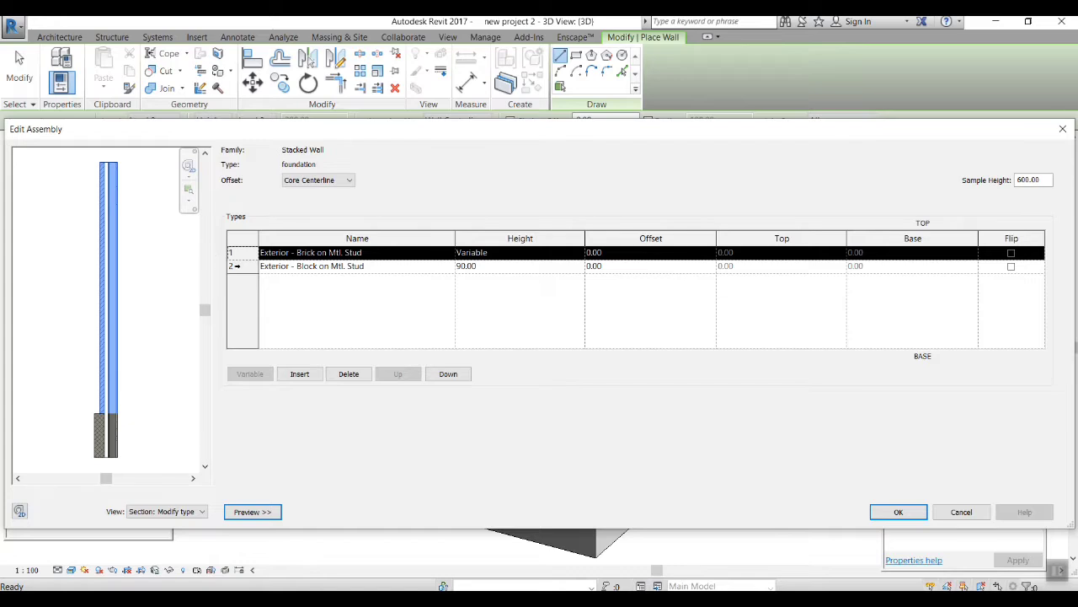
left_click(237, 266)
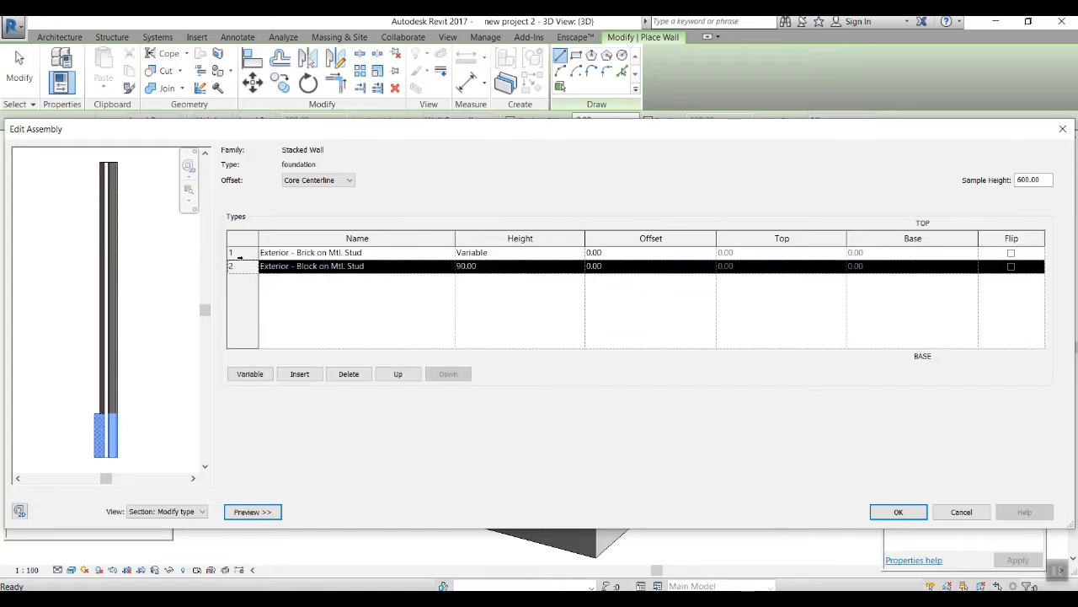
left_click(497, 267)
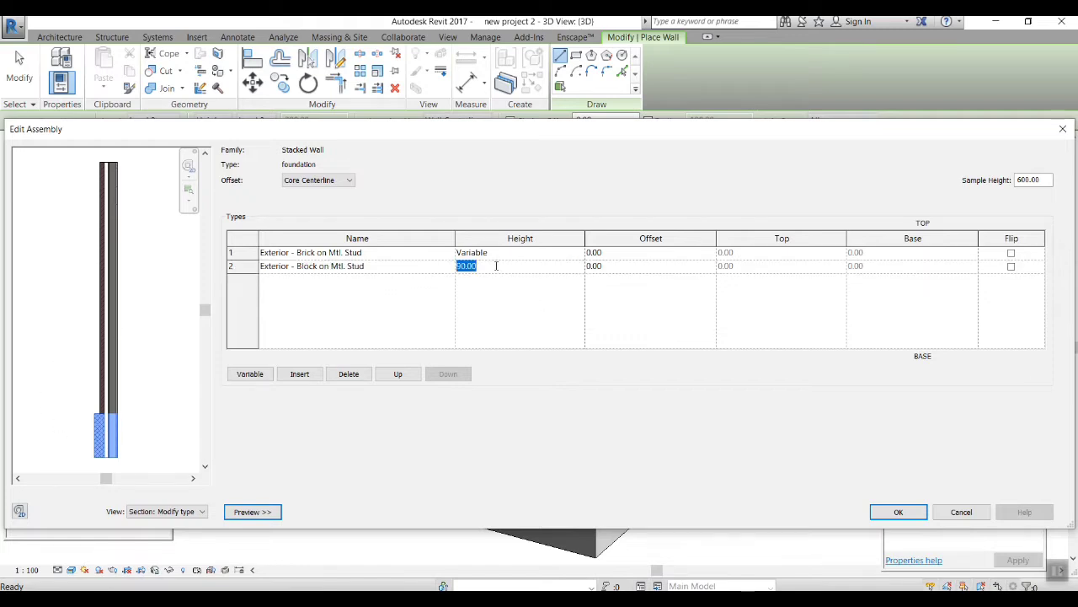
type("45")
Replace the upper, variable-height wall in the foundation assembly with wall 24cm
left_click(233, 252)
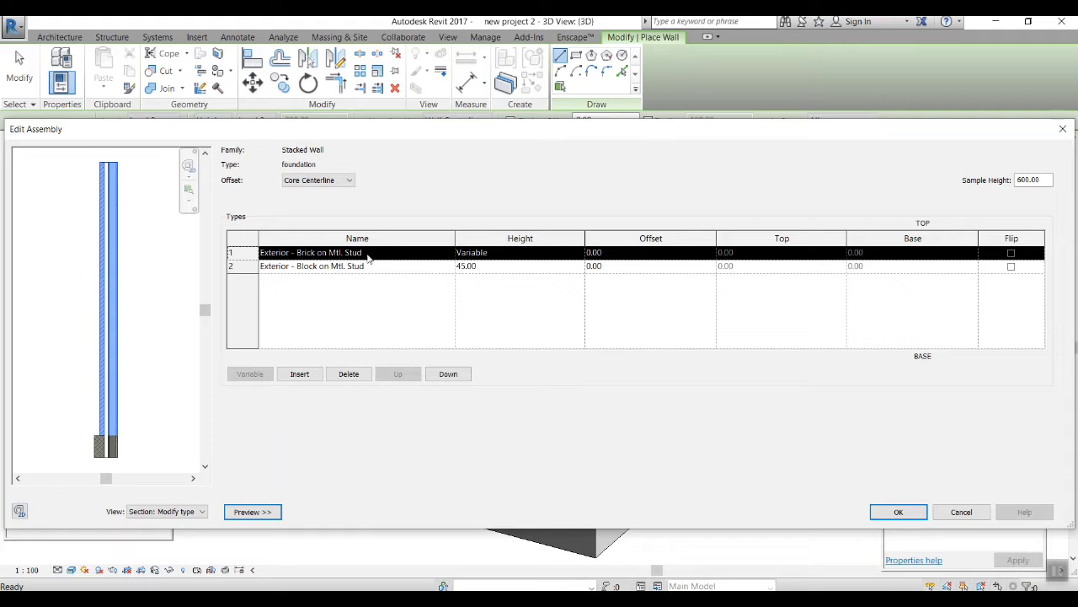
left_click(443, 255)
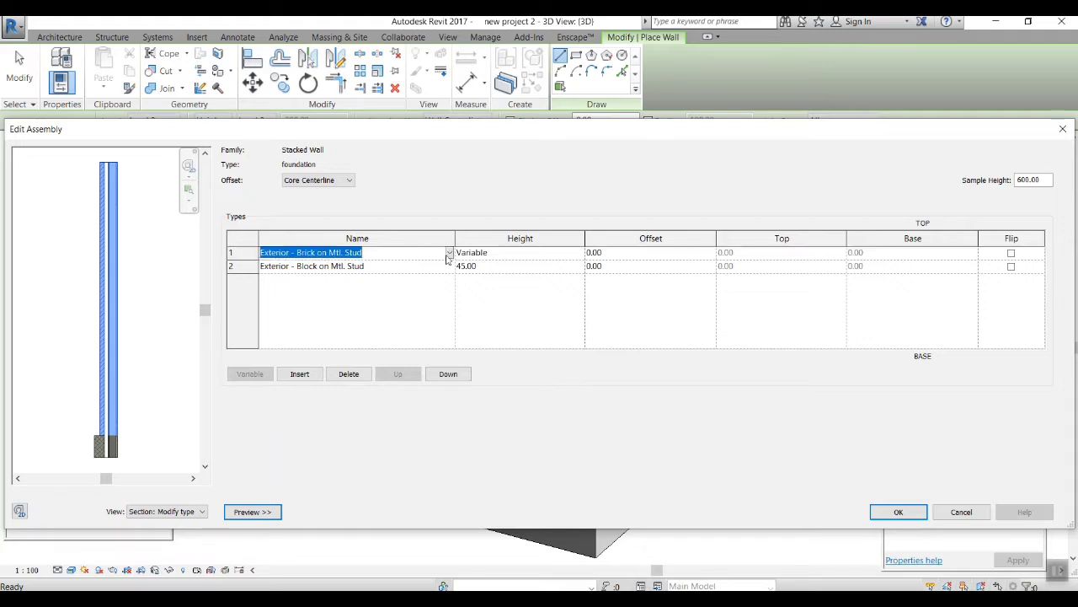
left_click(449, 252)
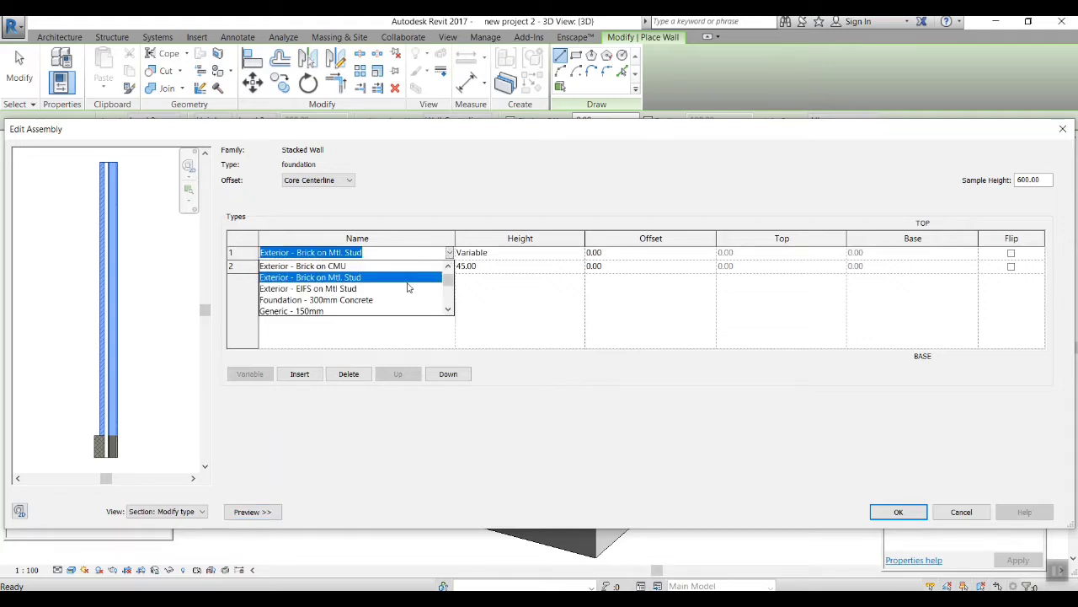
scroll(408, 288, "down", 5)
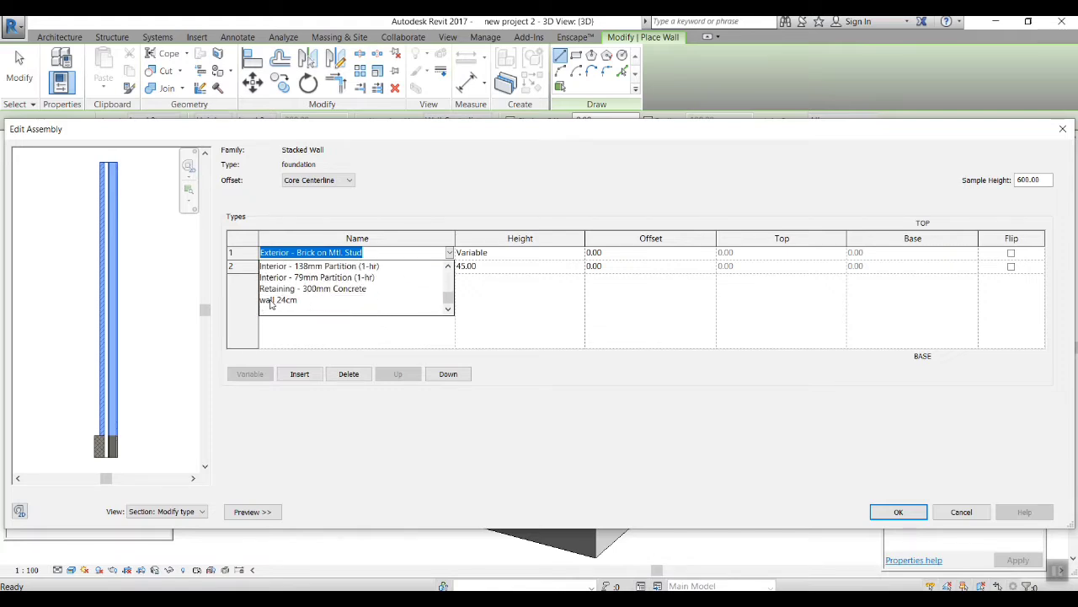
left_click(276, 300)
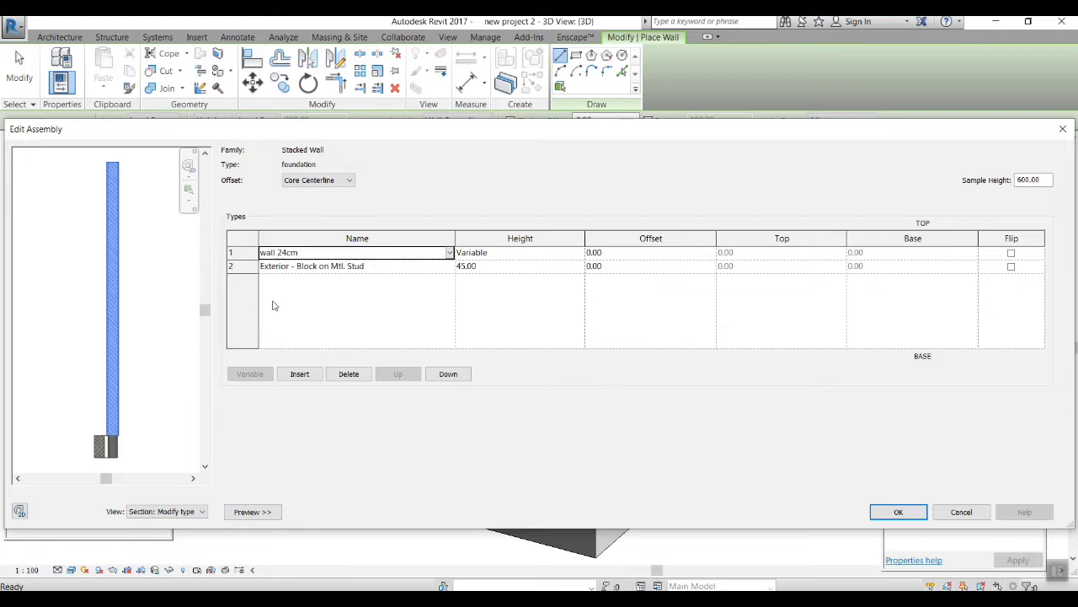
Replace the lower wall in the assembly with Foundation - 300mm Concrete and accept the assembly and type changes
left_click(339, 266)
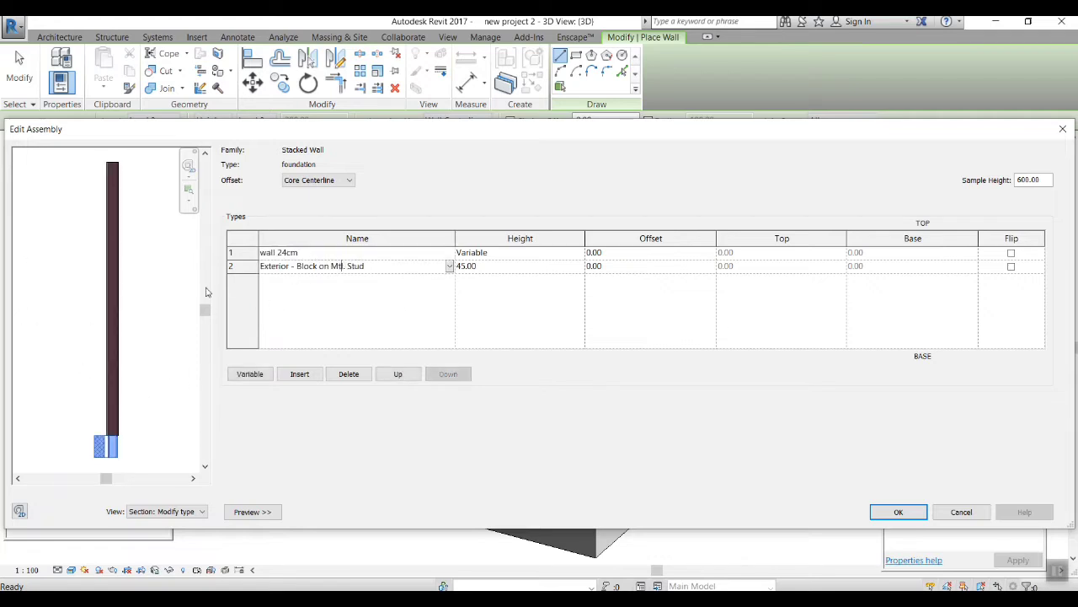
left_click(449, 267)
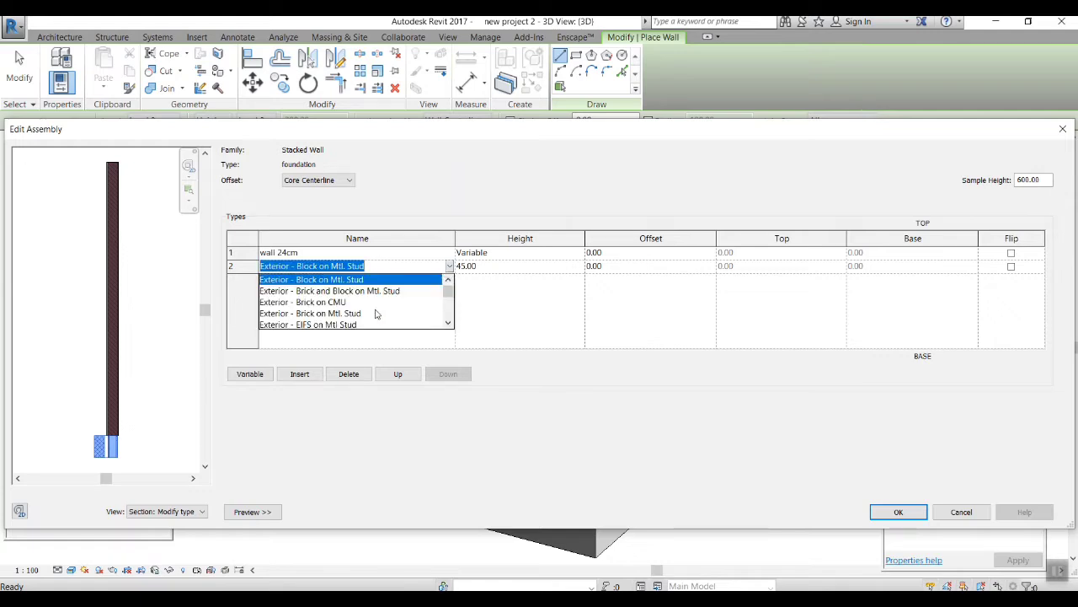
scroll(377, 314, "down", 1)
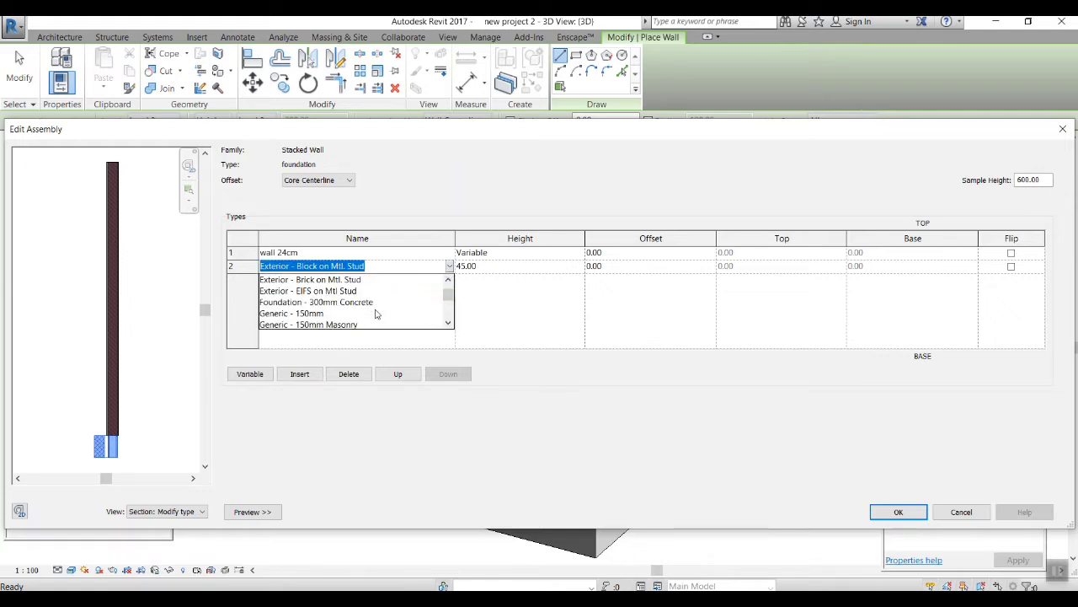
left_click(282, 302)
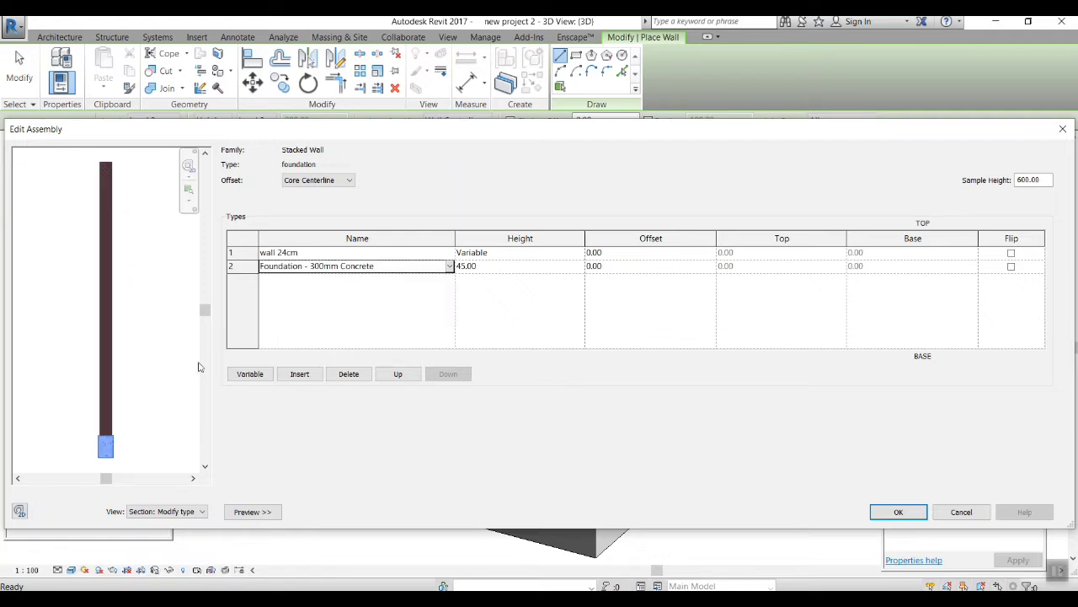
scroll(100, 438, "up", 1)
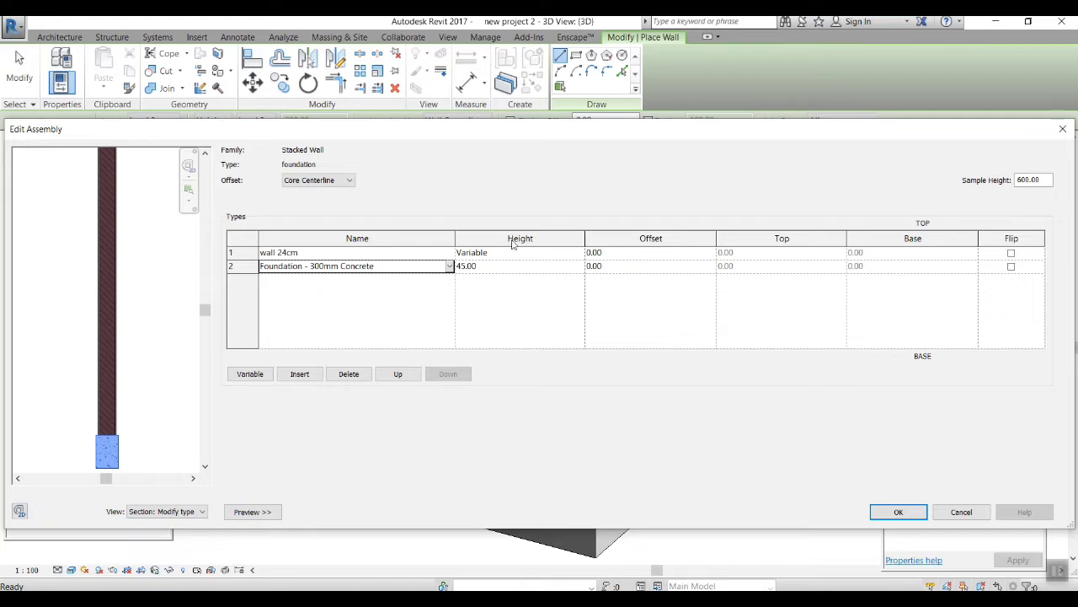
left_click(319, 253)
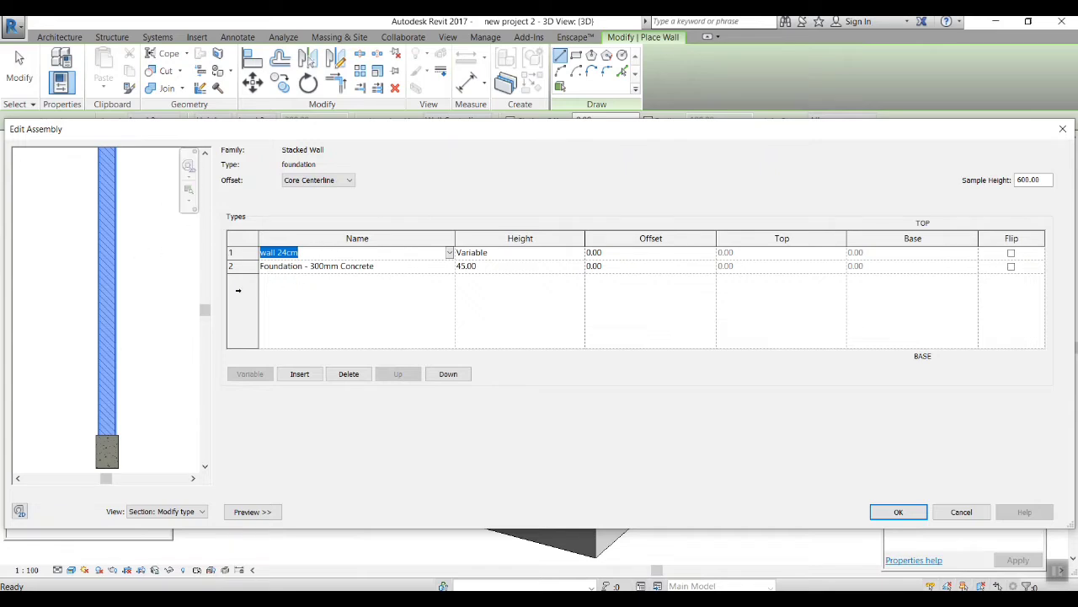
scroll(163, 341, "down", 4)
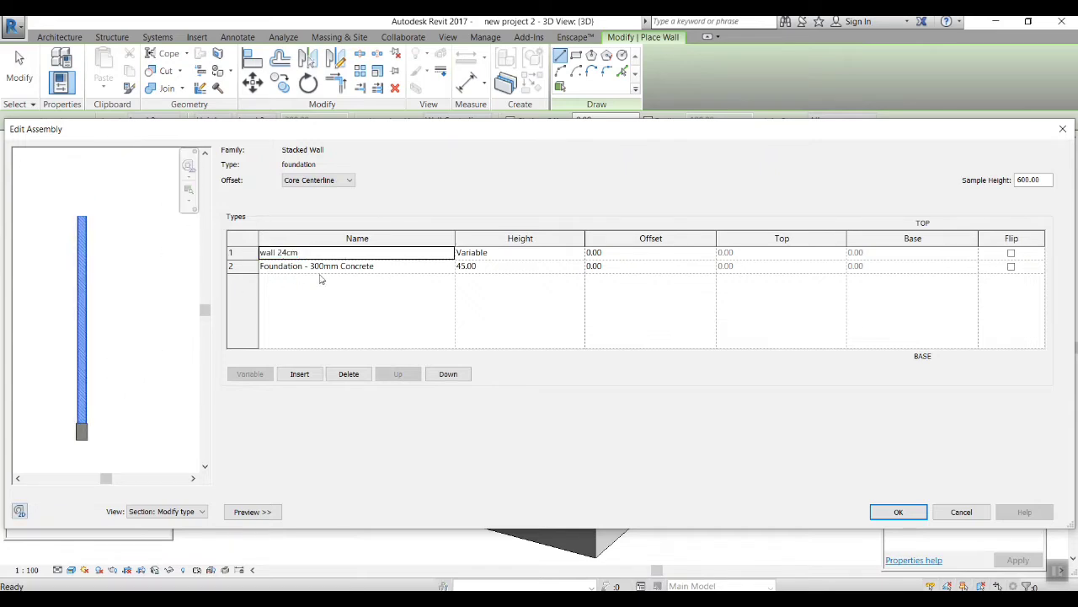
left_click(898, 512)
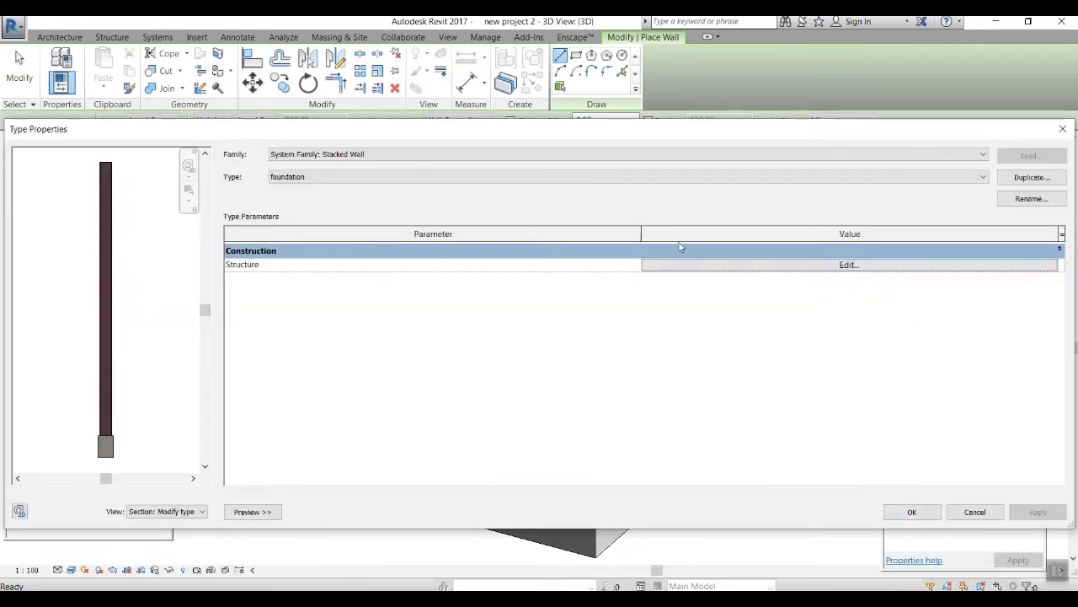
left_click(911, 511)
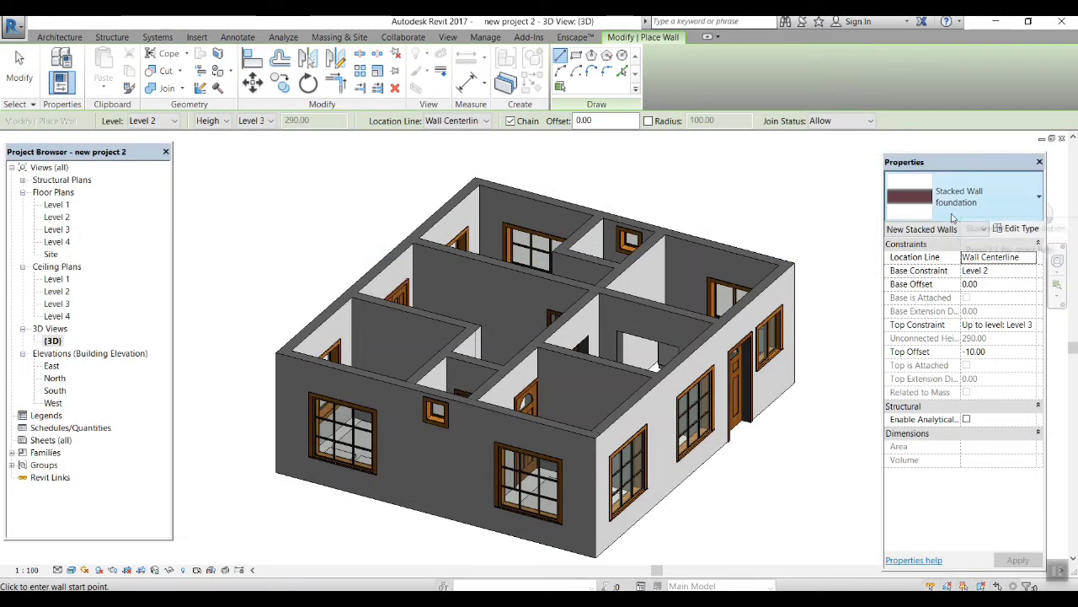
Set the base constraint for new foundation stacked walls to Level 1 and leave the wall command
left_click(1015, 273)
left_click(1031, 270)
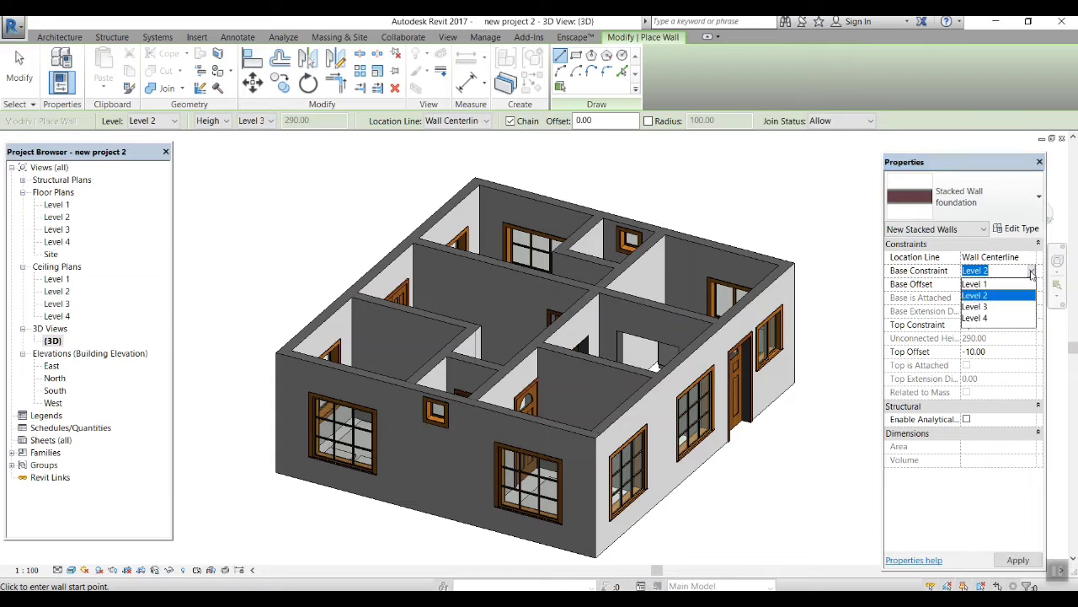
left_click(977, 284)
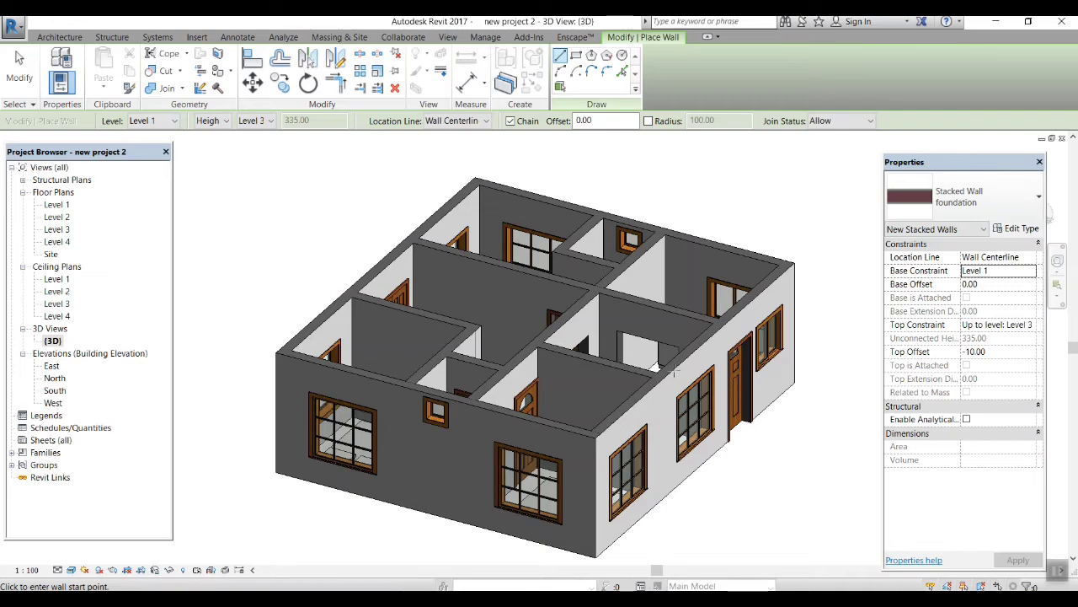
key("Escape")
Change all wall 24cm walls visible in the view to the foundation stacked wall, deleting the conflicting D1 instances
left_click(777, 283)
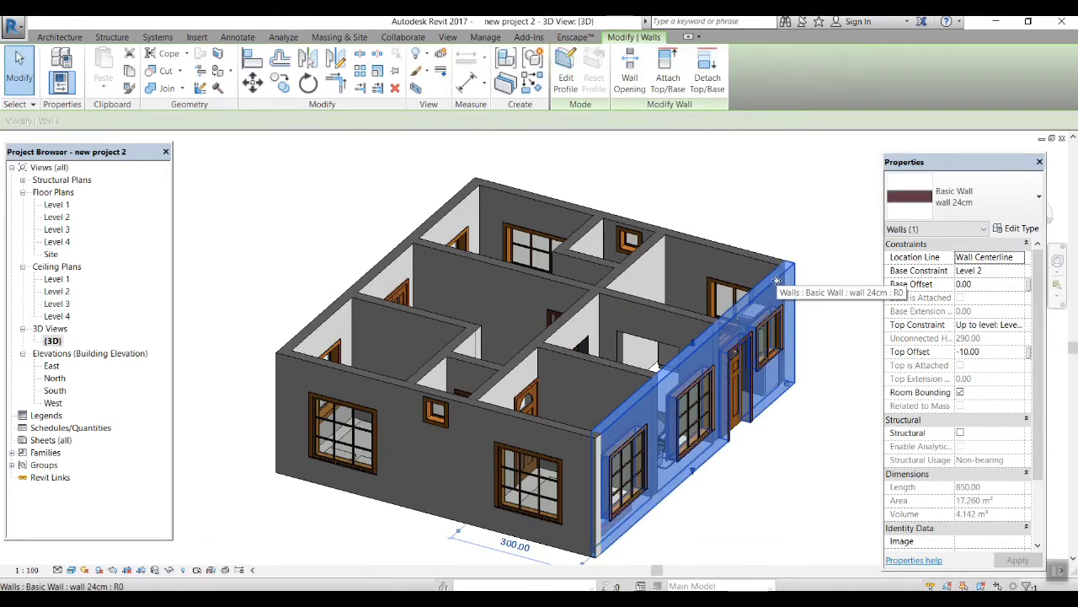
right_click(777, 278)
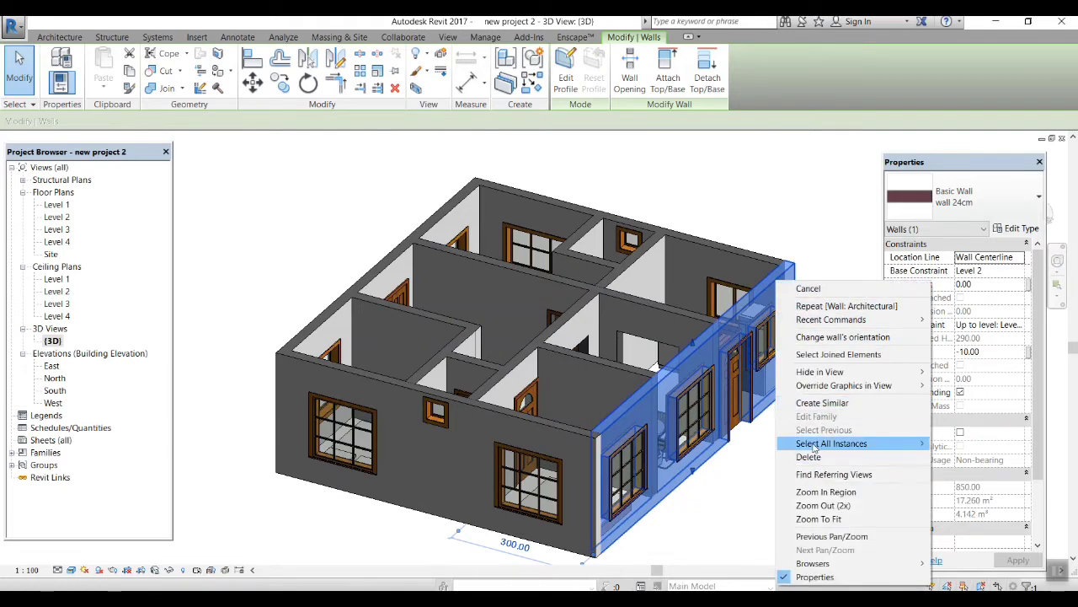
mouse_move(842, 443)
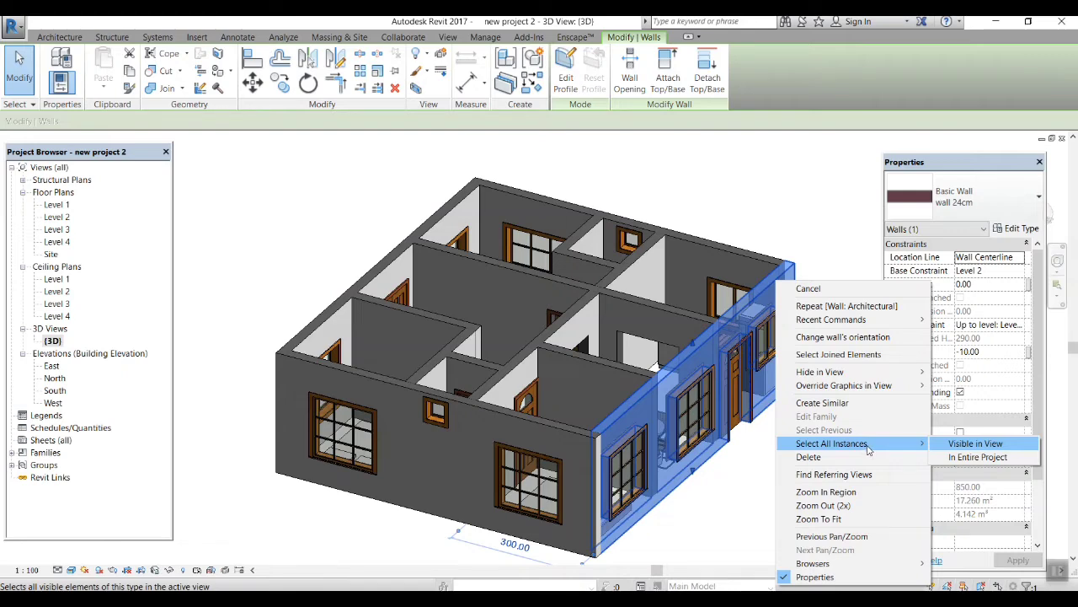
left_click(975, 443)
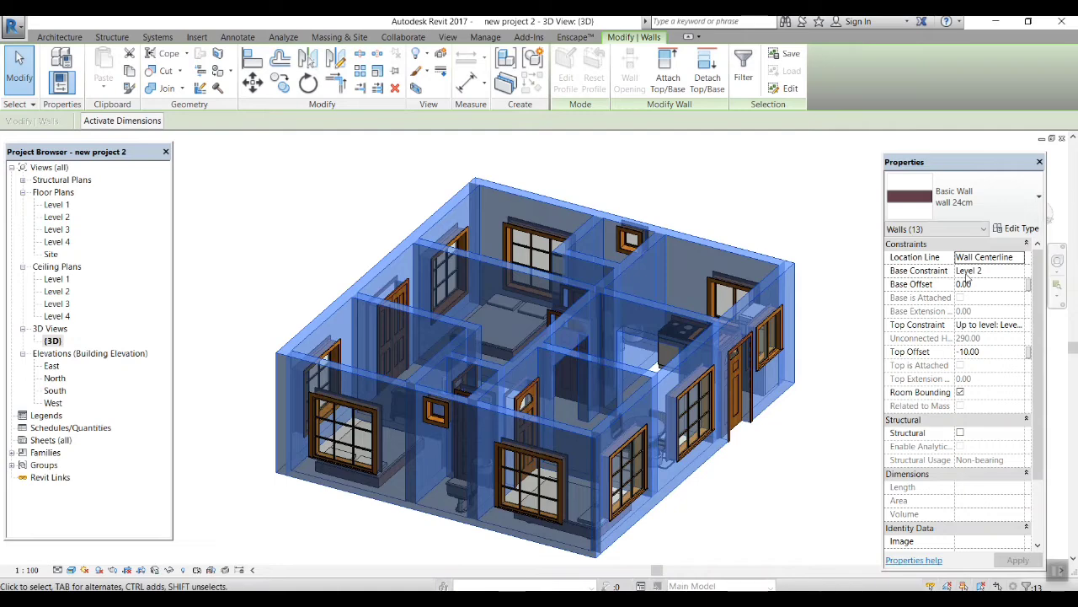
left_click(1039, 199)
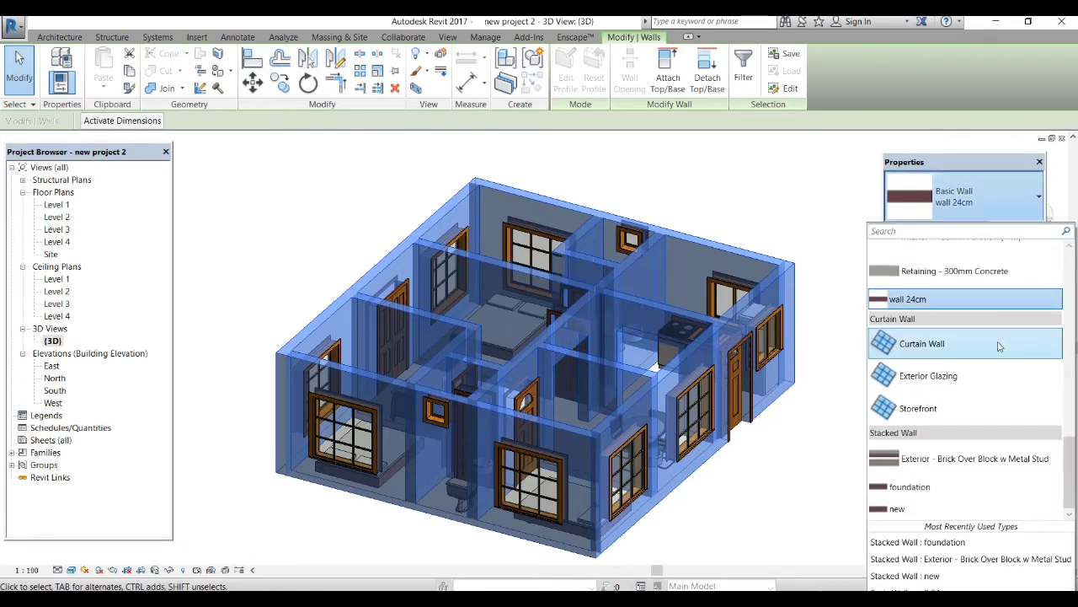
left_click(908, 488)
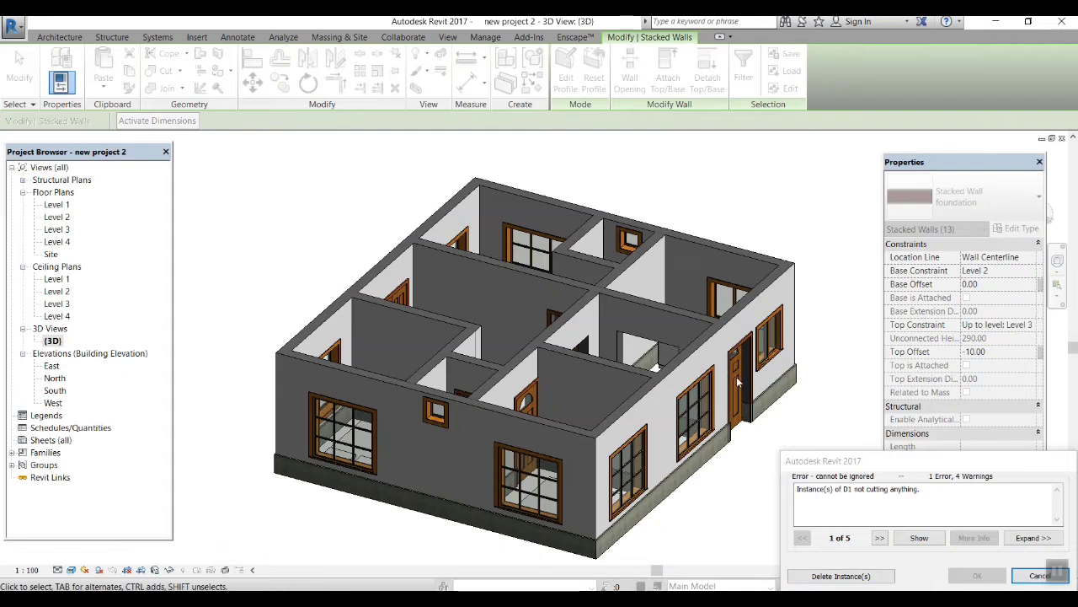
left_click(843, 576)
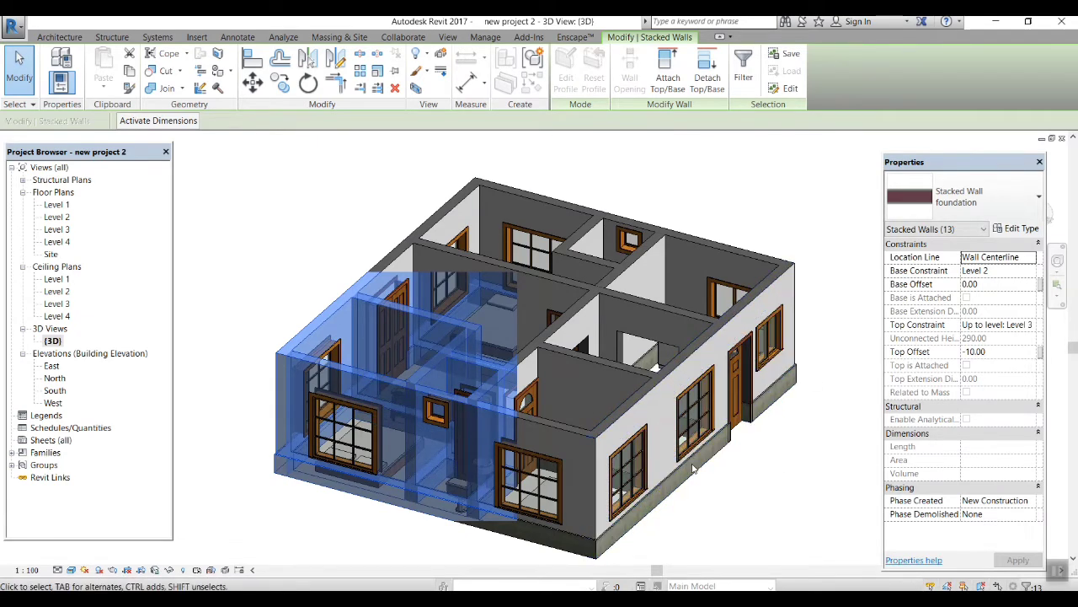
Set the base constraint of all the selected foundation walls to Level 1, apply it and clear the selection
scroll(736, 425, "up", 2)
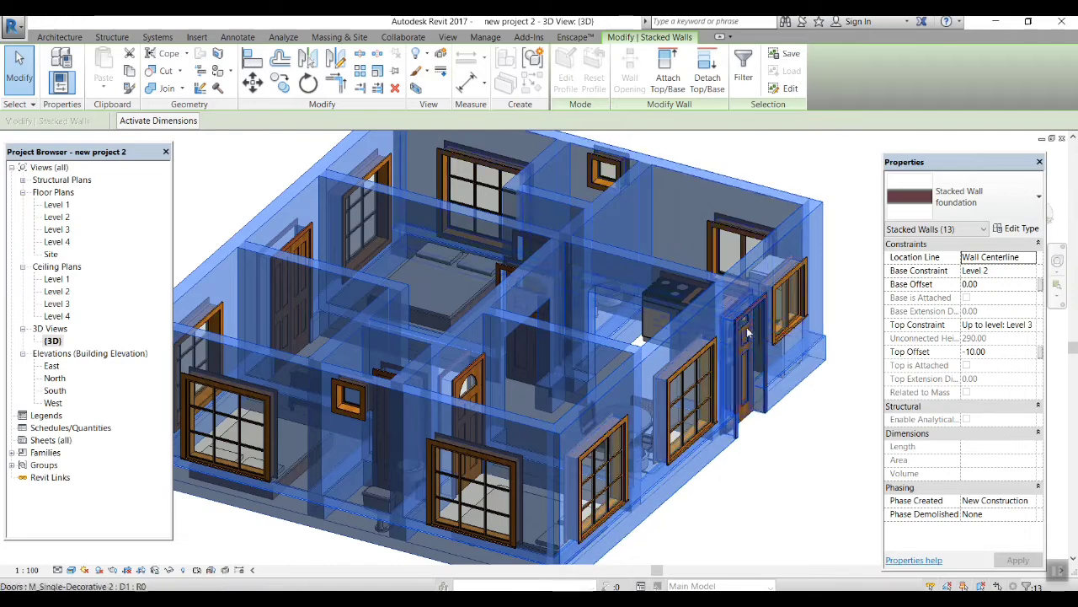
scroll(746, 333, "up", 5)
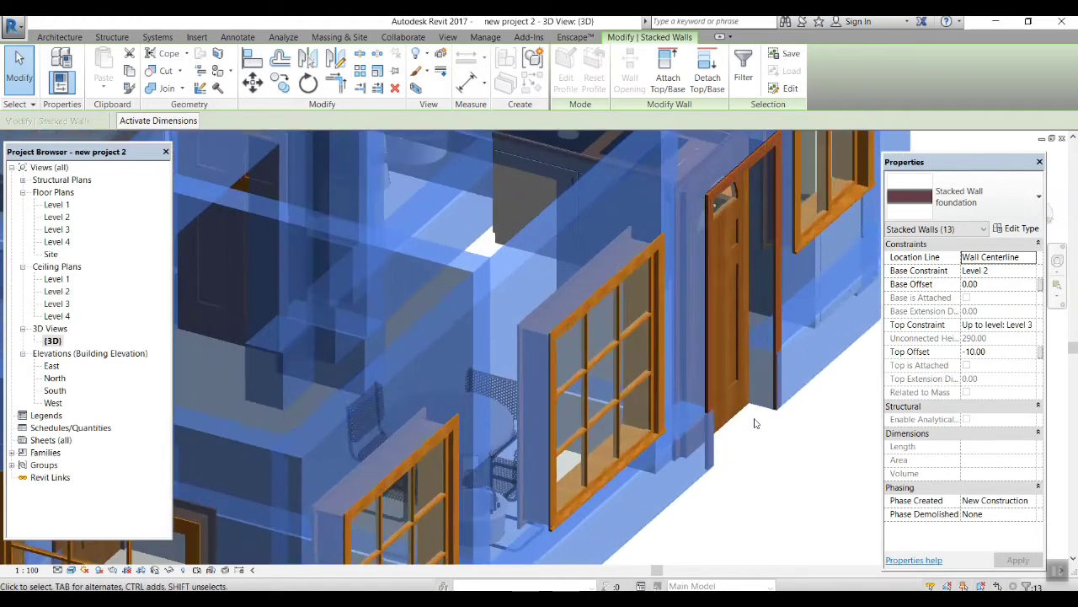
scroll(733, 430, "down", 4)
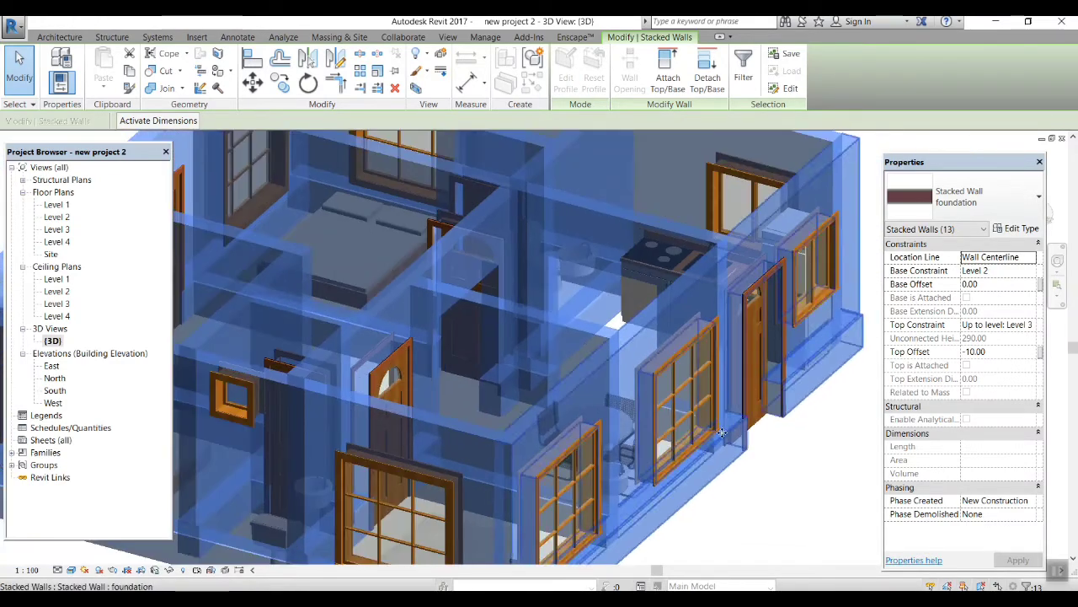
left_click(1031, 271)
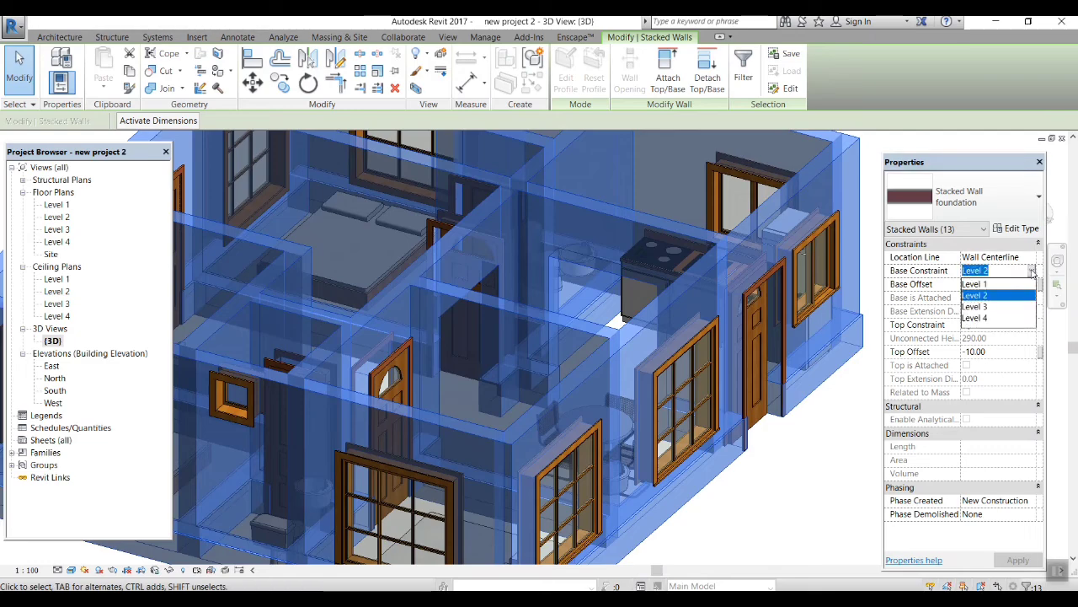
left_click(975, 285)
left_click(1029, 558)
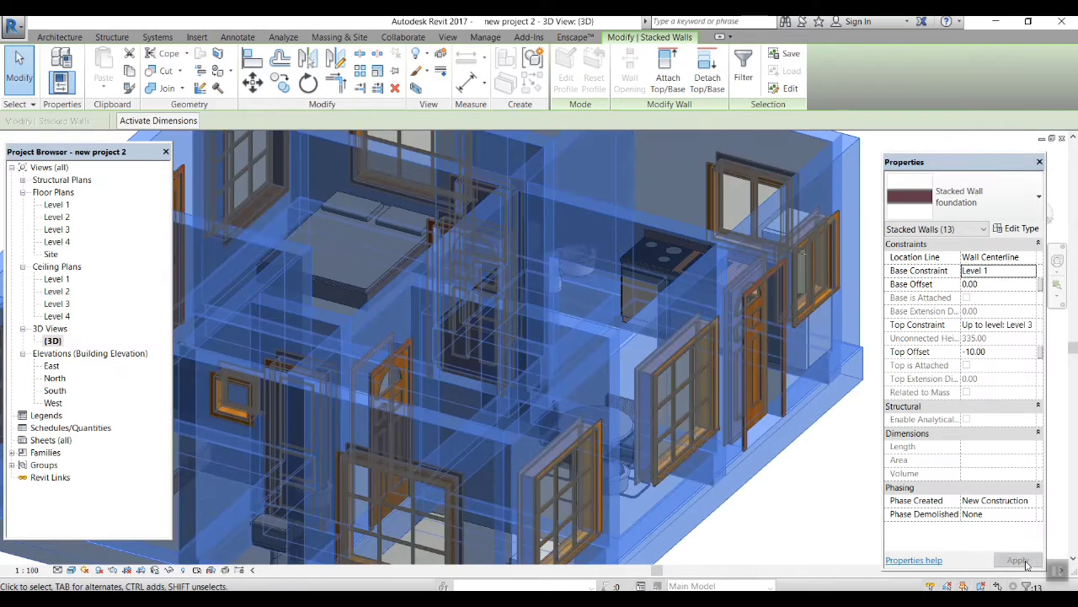
left_click(825, 515)
Examine the concrete base of the foundation walls inside the rooms, especially beside the interior doors
scroll(797, 479, "down", 2)
middle_click_drag(797, 481, 781, 460)
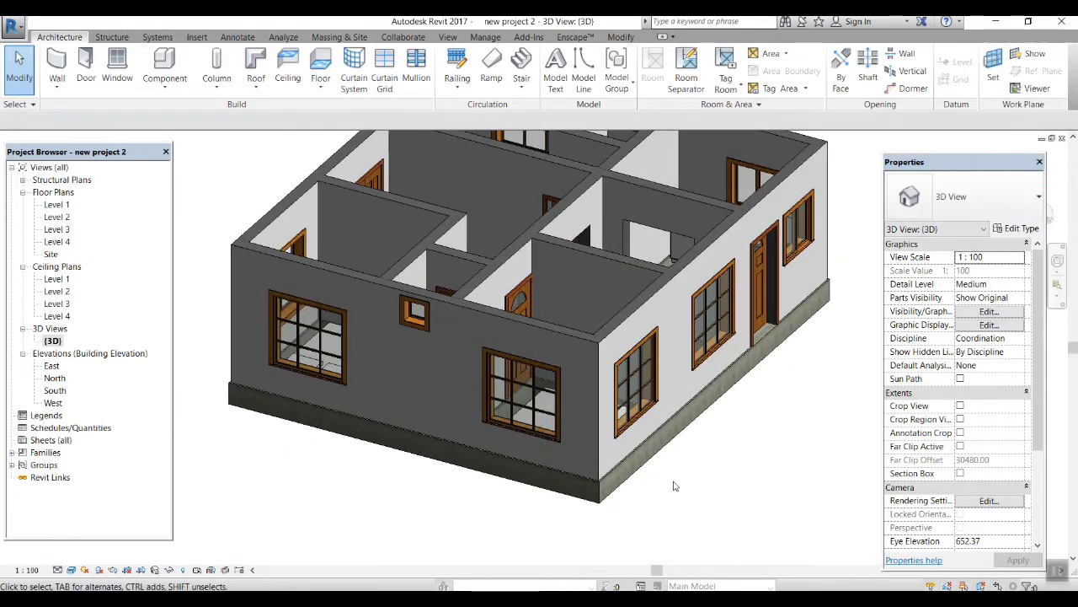
middle_click_drag(674, 487, 573, 505, "shift")
scroll(545, 405, "up", 5)
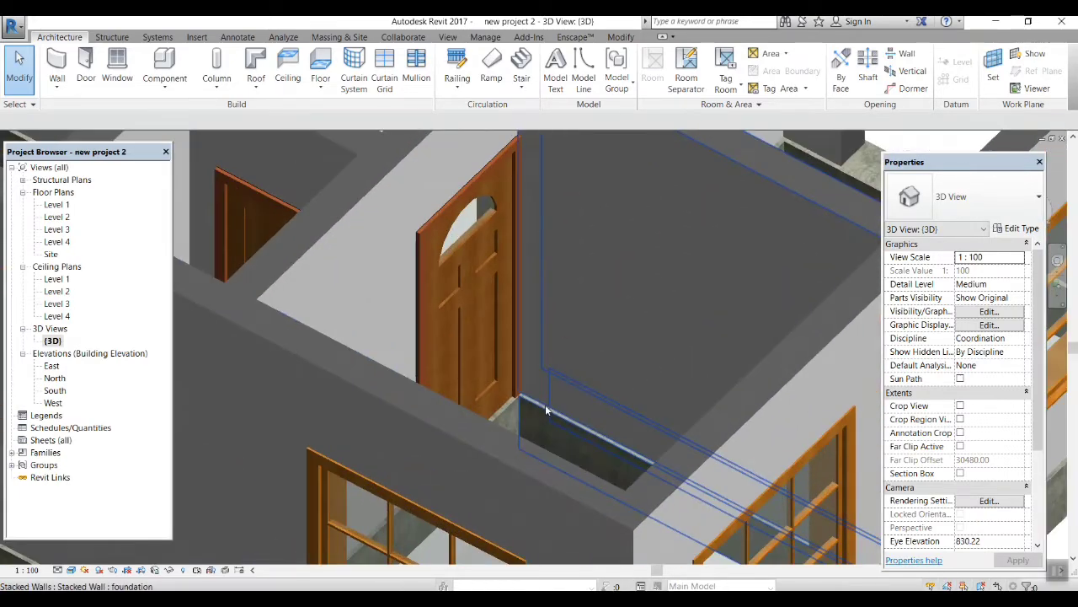
scroll(545, 405, "up", 8)
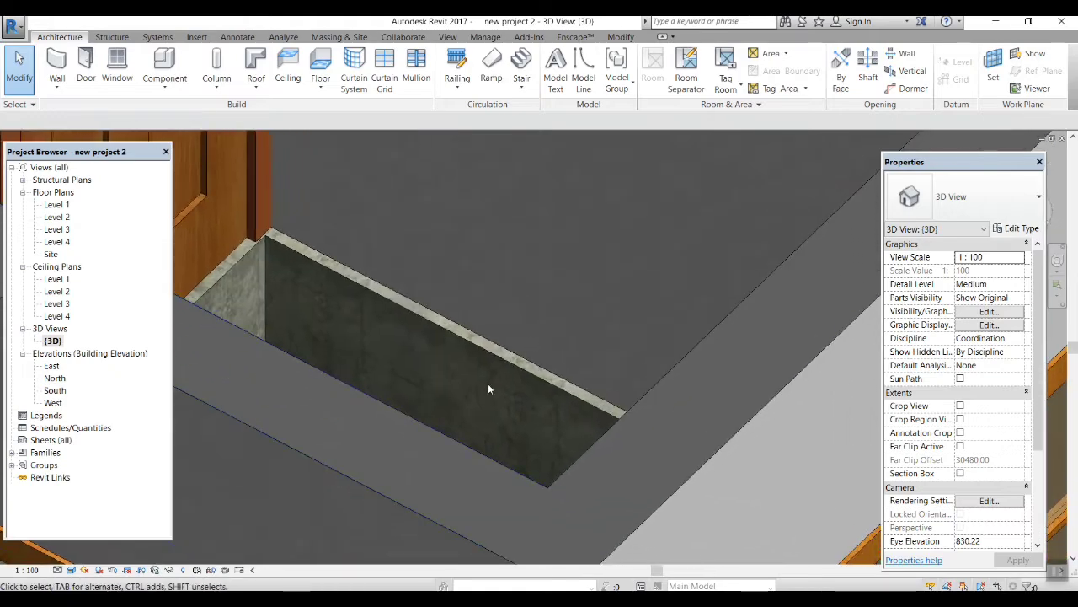
scroll(489, 389, "down", 8)
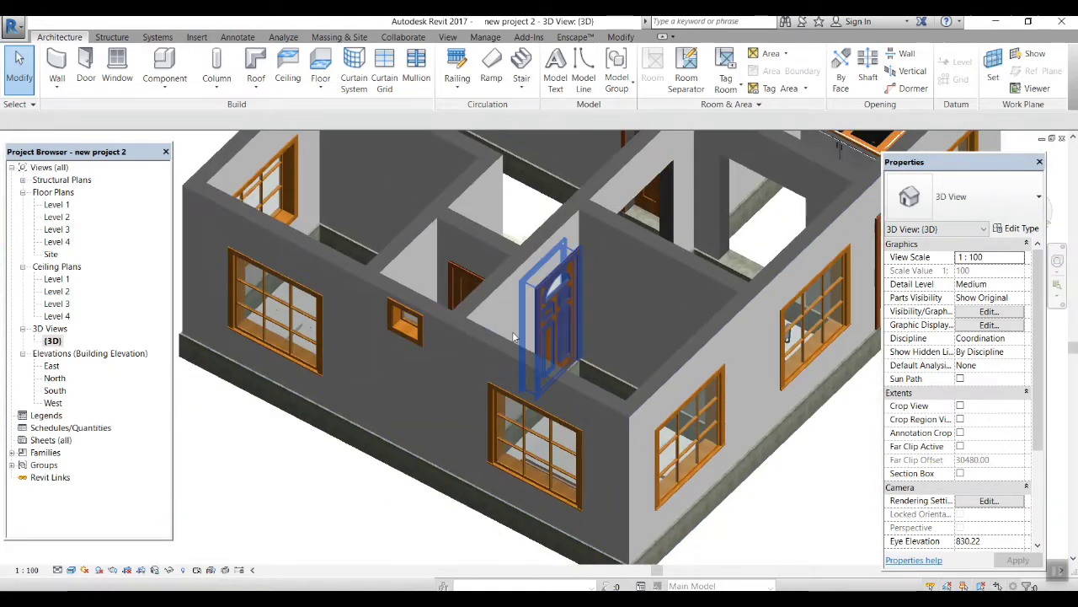
middle_click_drag(512, 331, 505, 416)
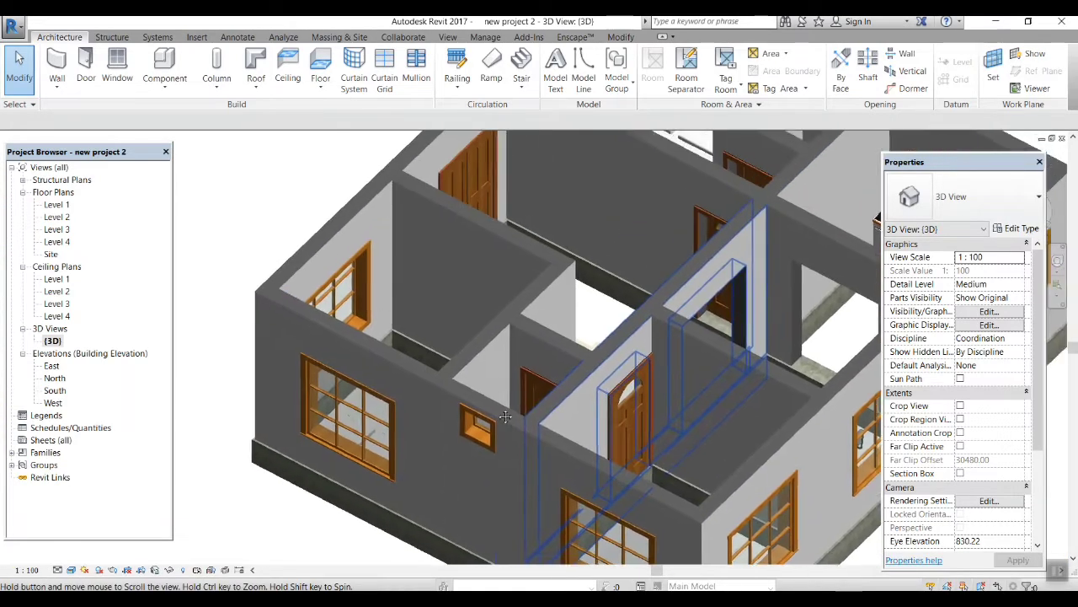
scroll(456, 371, "up", 10)
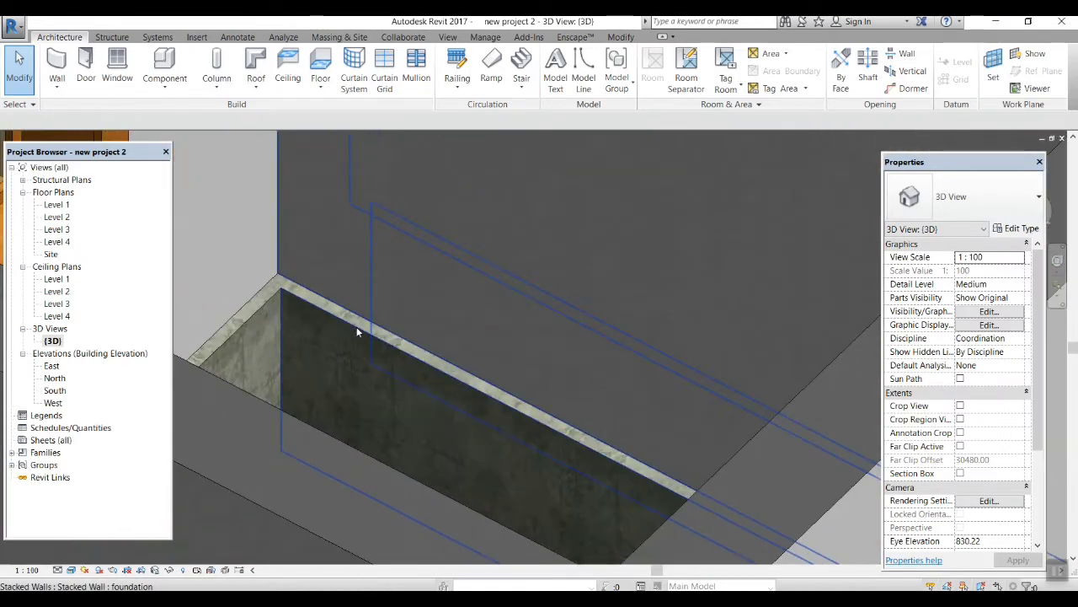
scroll(357, 331, "down", 10)
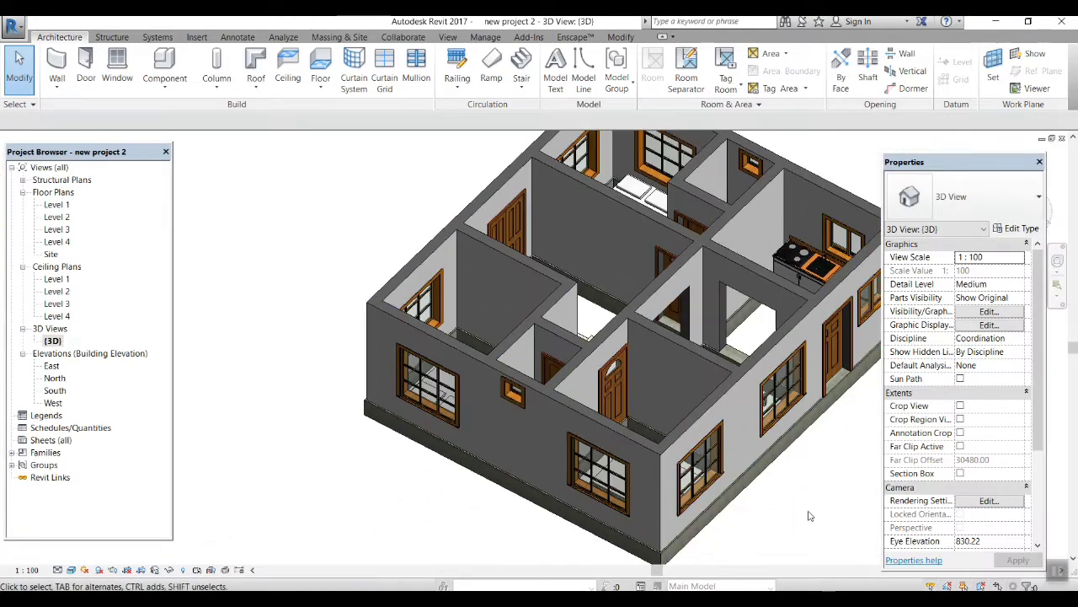
Examine the concrete base along the house's exterior walls, around the outer corner and below the entrance door
middle_click_drag(809, 515, 677, 553, "shift")
scroll(680, 468, "up", 5)
scroll(667, 470, "up", 2)
scroll(741, 484, "down", 2)
middle_click_drag(767, 486, 763, 511)
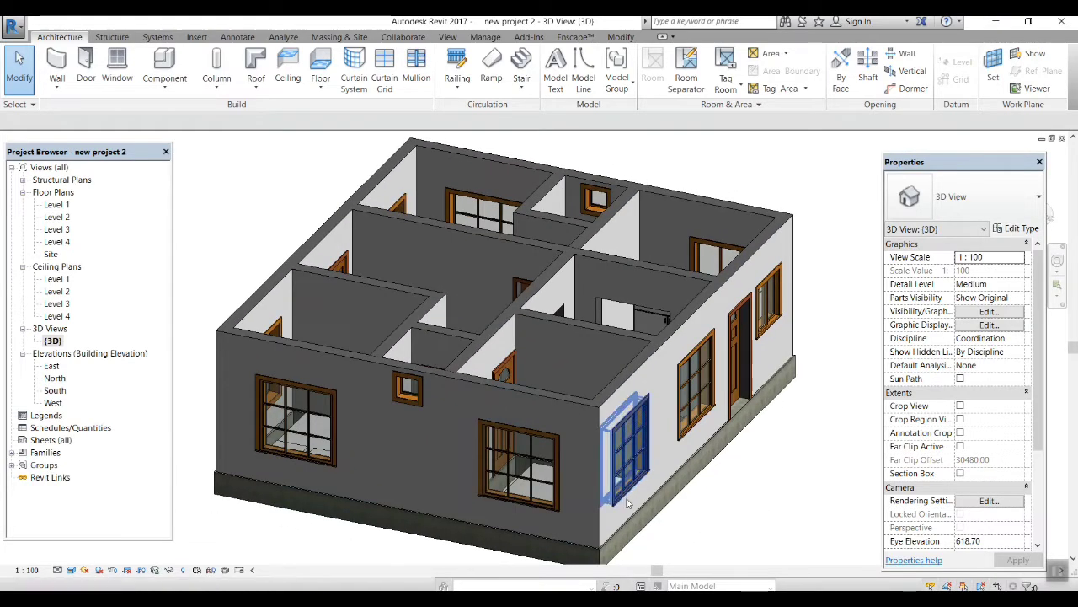
middle_click_drag(763, 509, 761, 463)
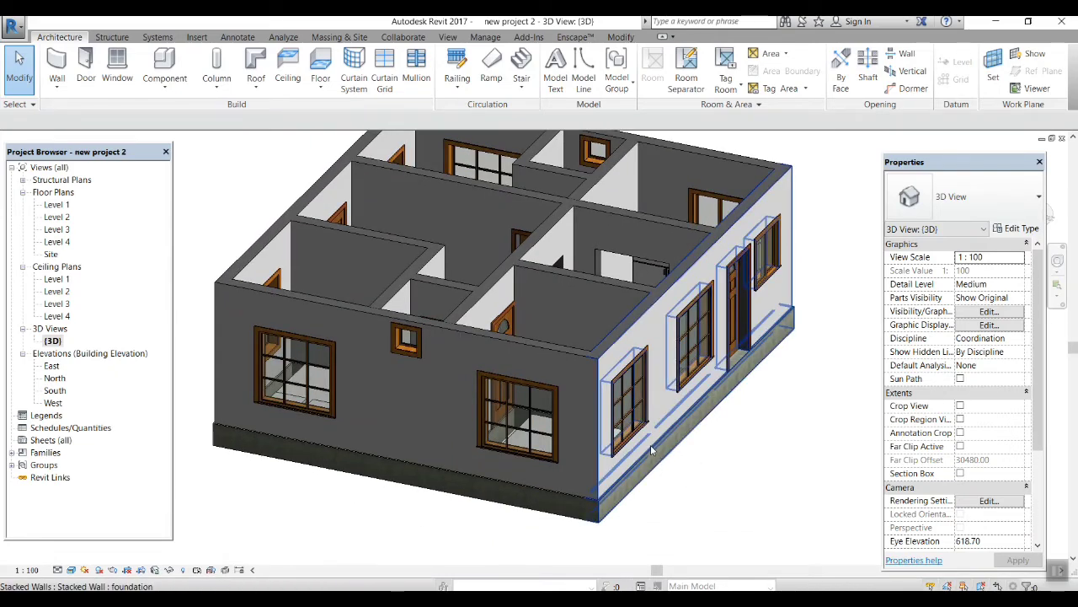
scroll(651, 445, "up", 2)
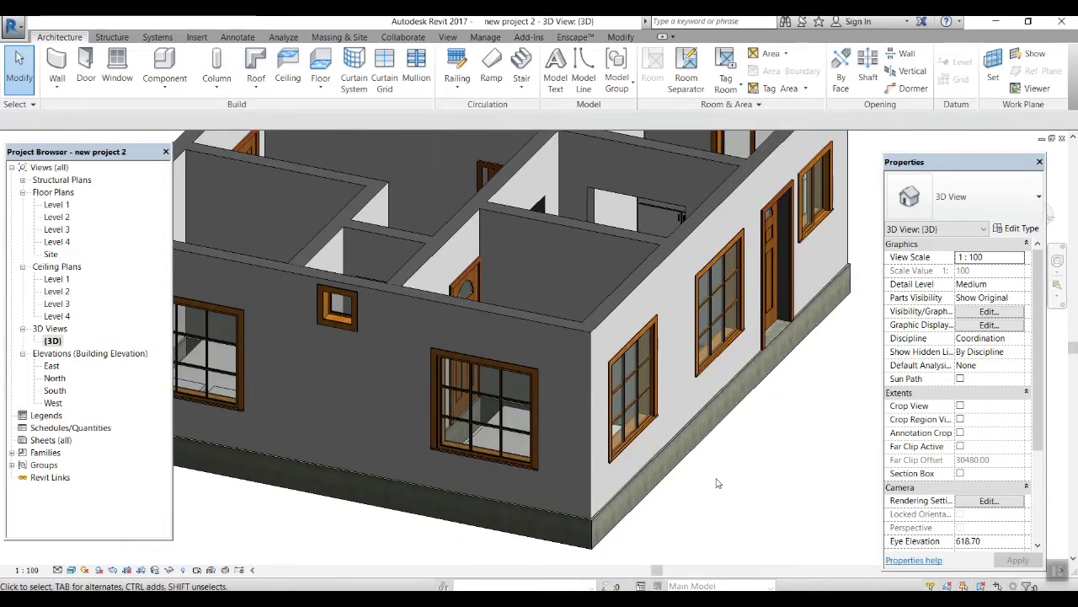
scroll(716, 483, "down", 2)
middle_click_drag(710, 500, 662, 515)
scroll(578, 489, "up", 2)
middle_click_drag(780, 550, 812, 539)
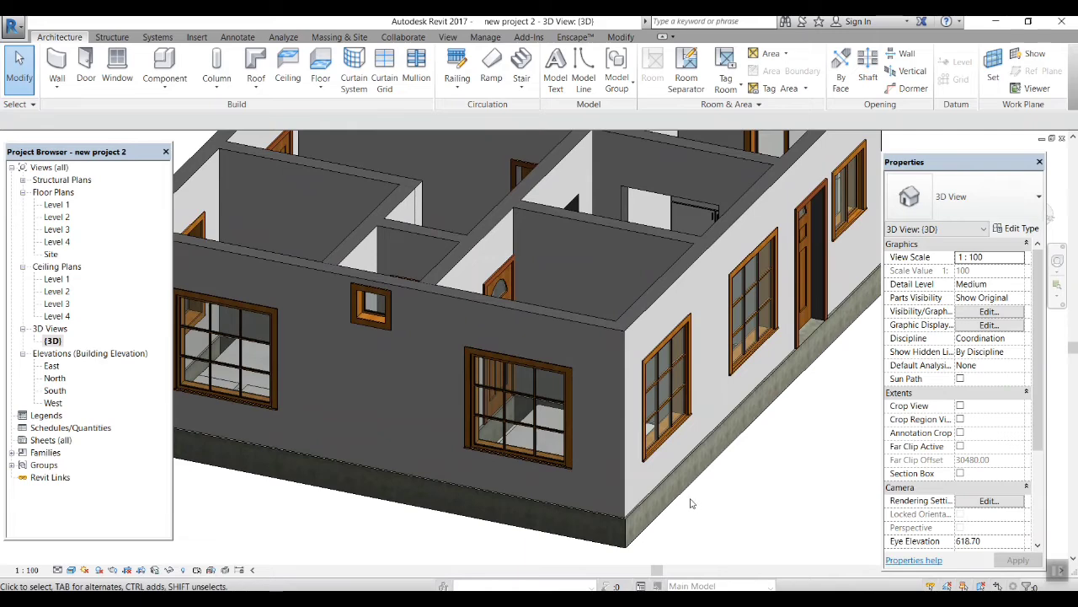
scroll(771, 506, "down", 2)
middle_click_drag(771, 506, 732, 535)
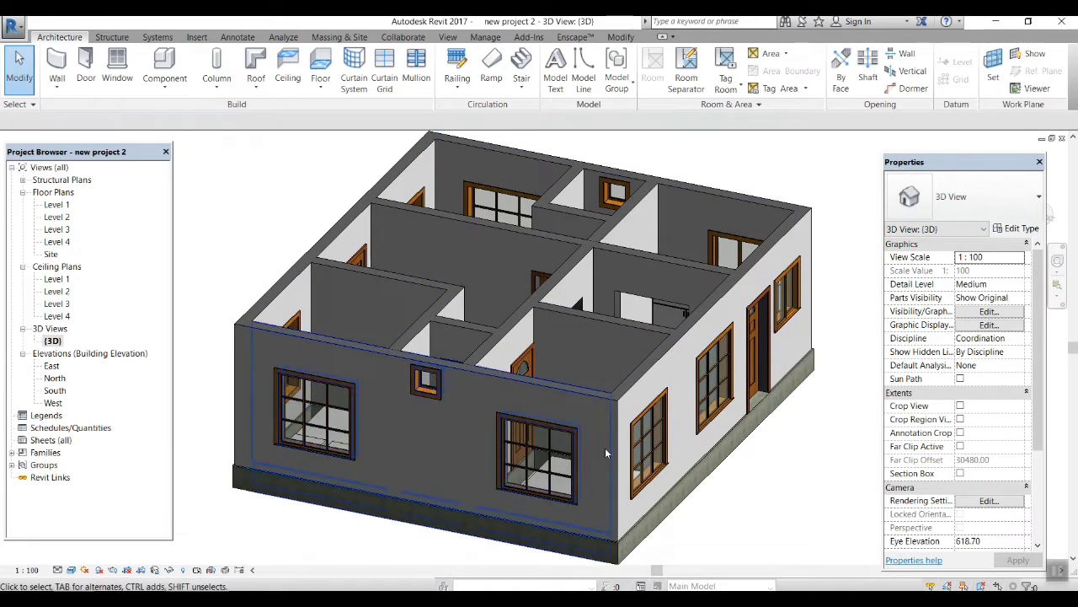
Open the Level 2 floor plan to work on the house layout
double_click(54, 217)
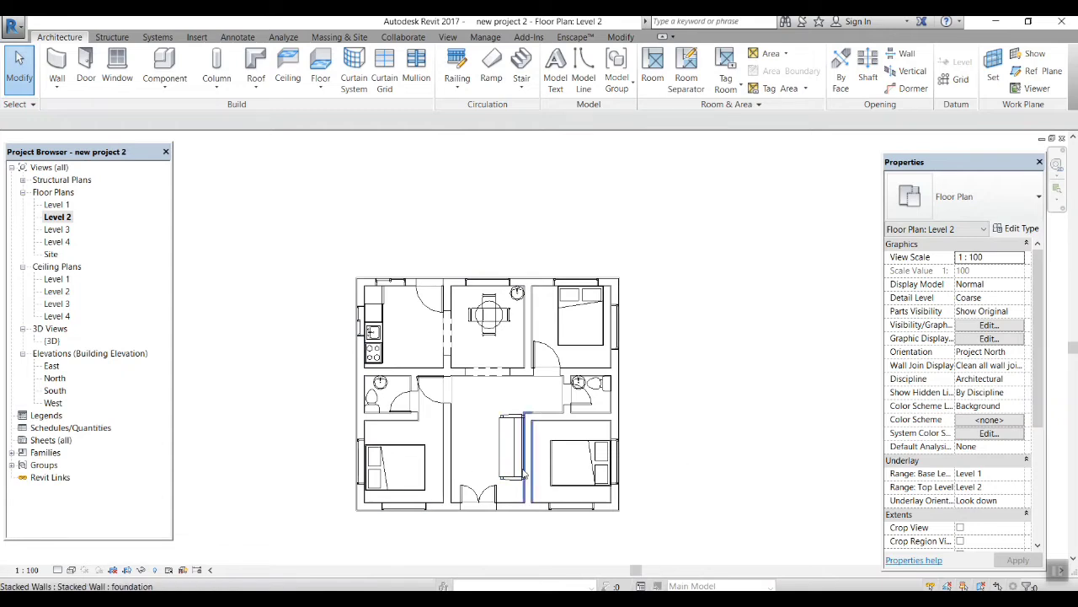
scroll(453, 408, "up", 2)
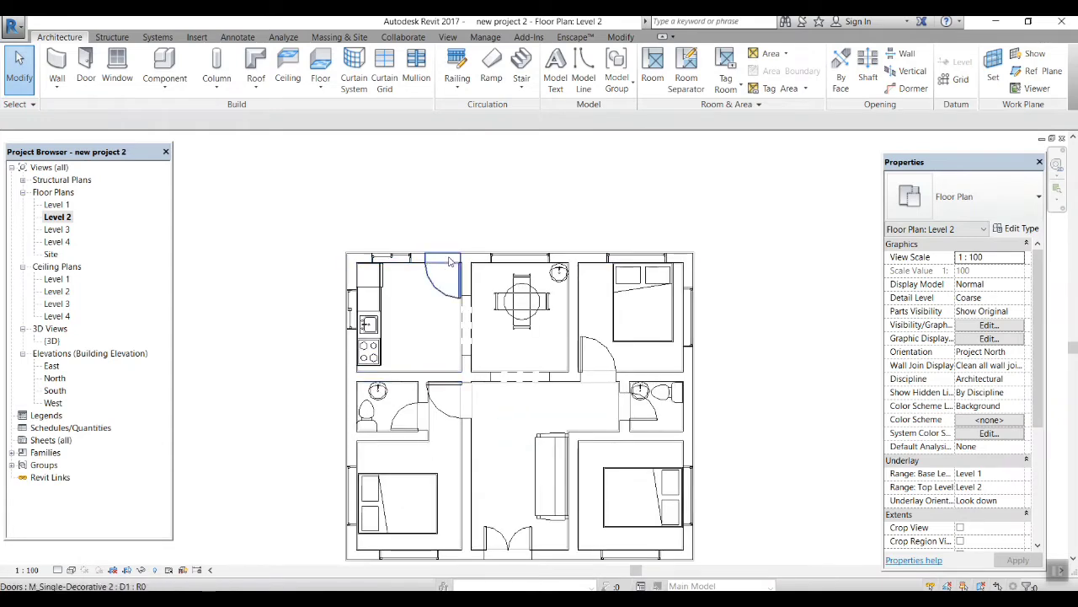
scroll(451, 377, "up", 1)
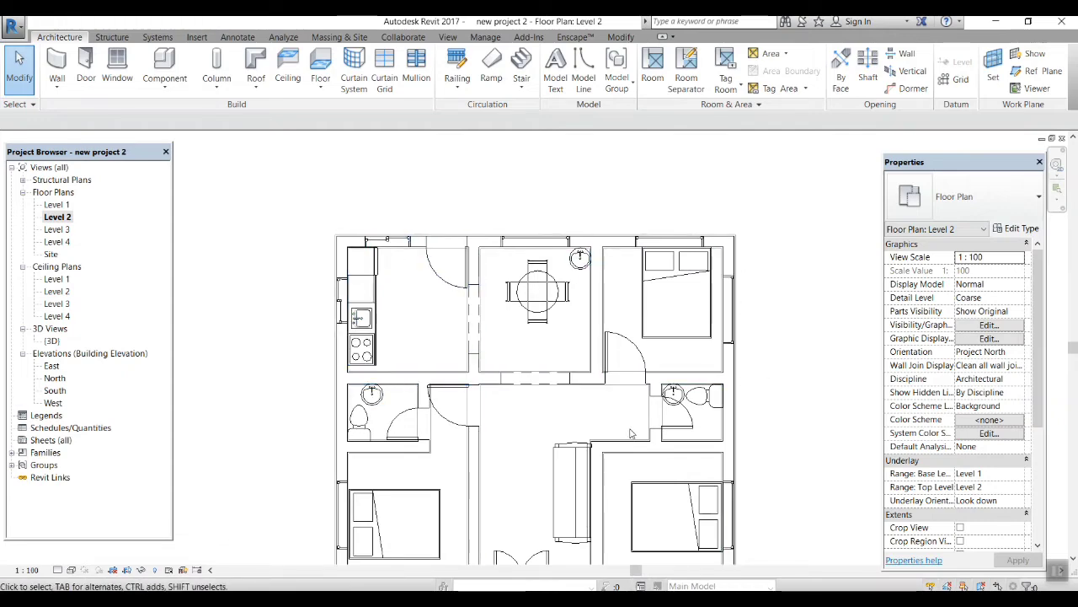
scroll(589, 379, "down", 1)
middle_click_drag(585, 401, 555, 335)
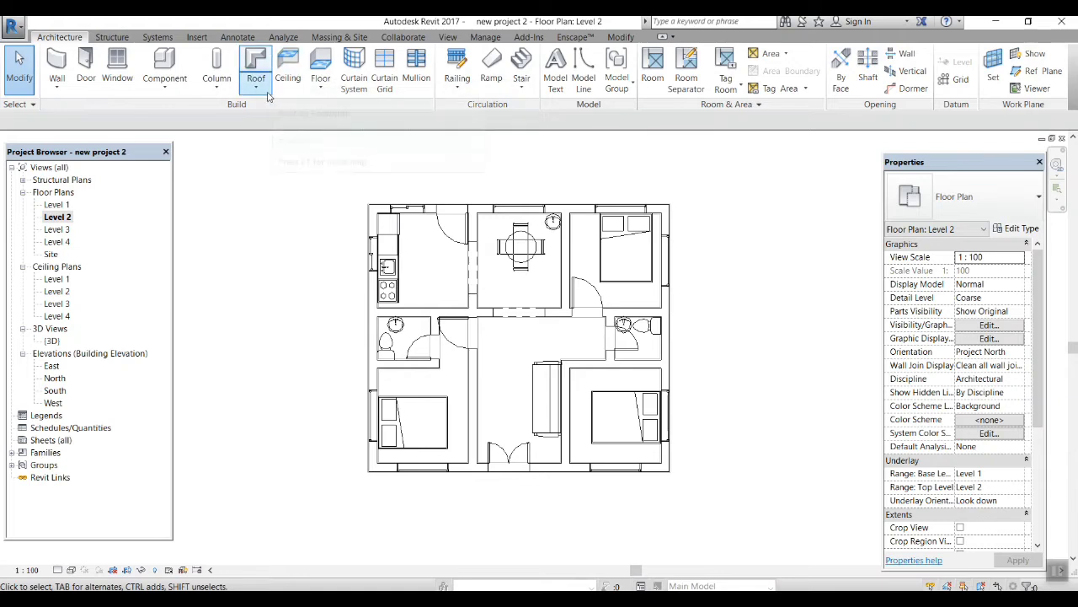
Sketch a rectangular boundary for an architectural floor on Level 2, between diagonally opposite outer corners of the house walls
left_click(322, 89)
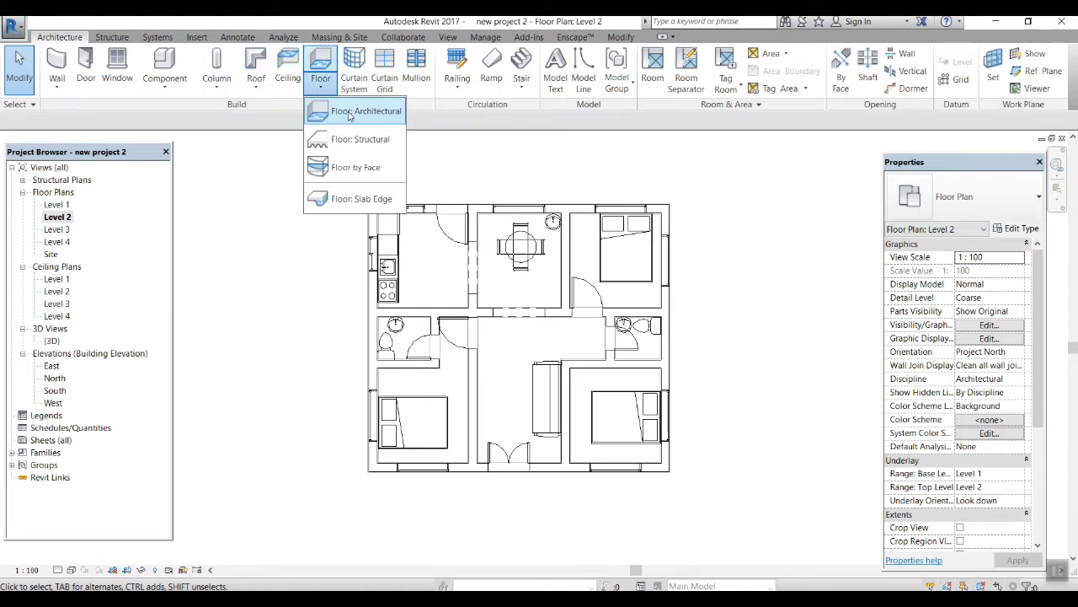
left_click(337, 111)
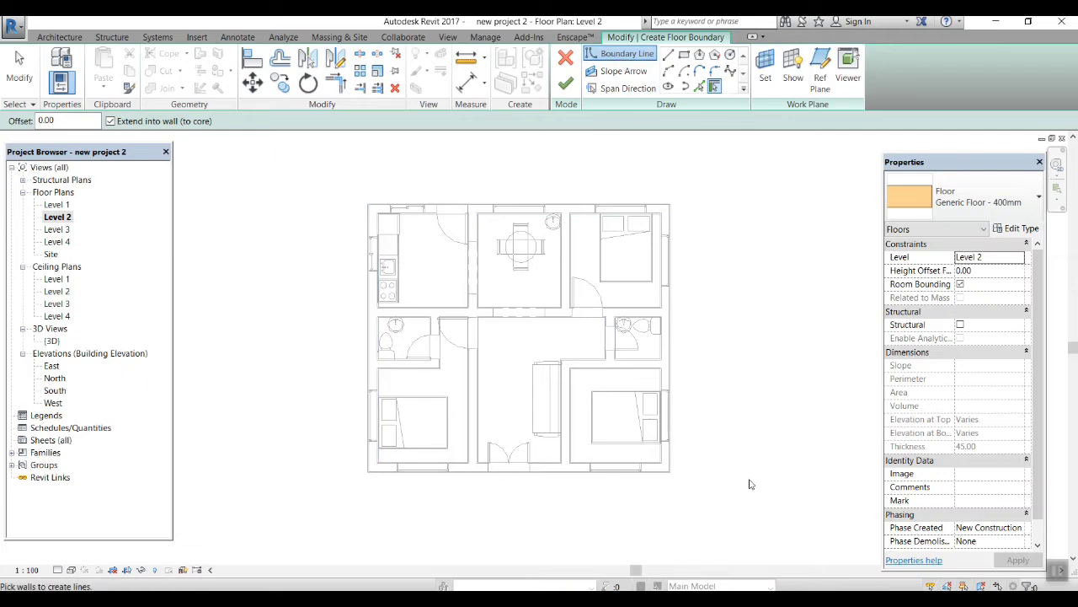
left_click(685, 56)
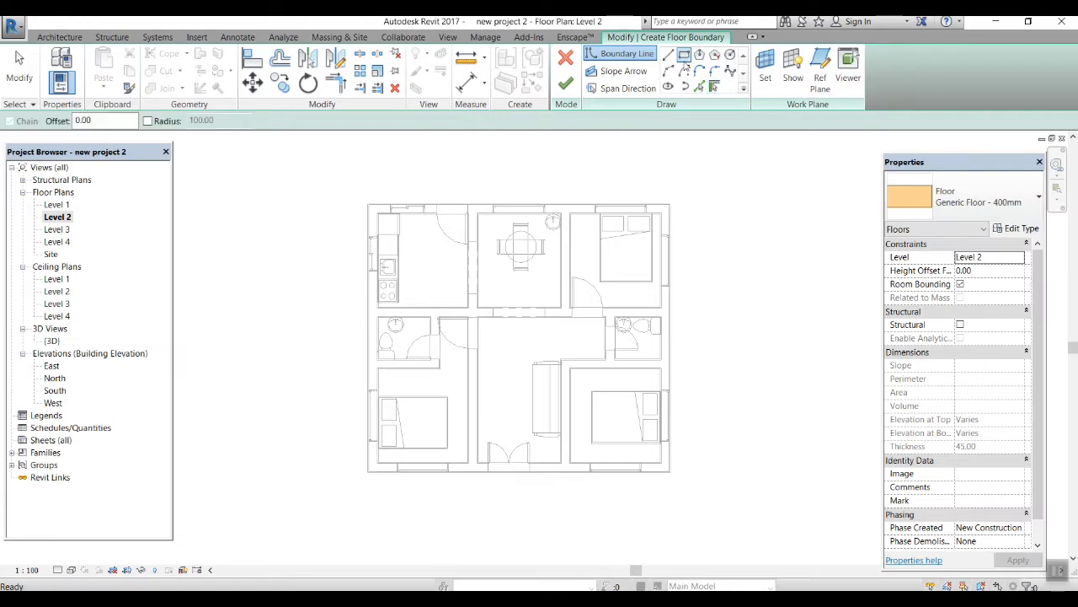
scroll(379, 214, "up", 4)
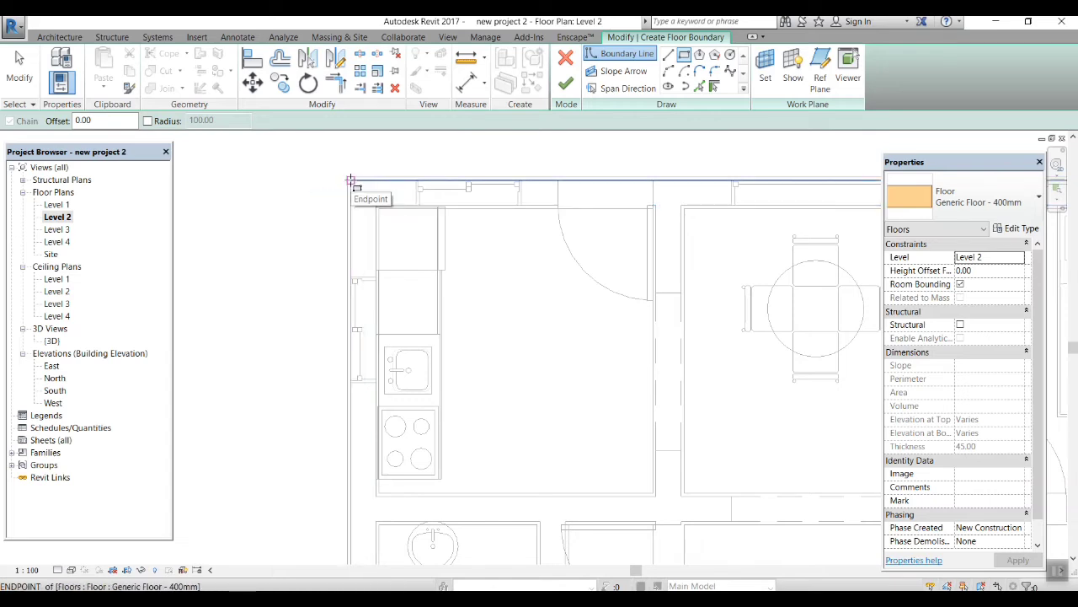
left_click(351, 181)
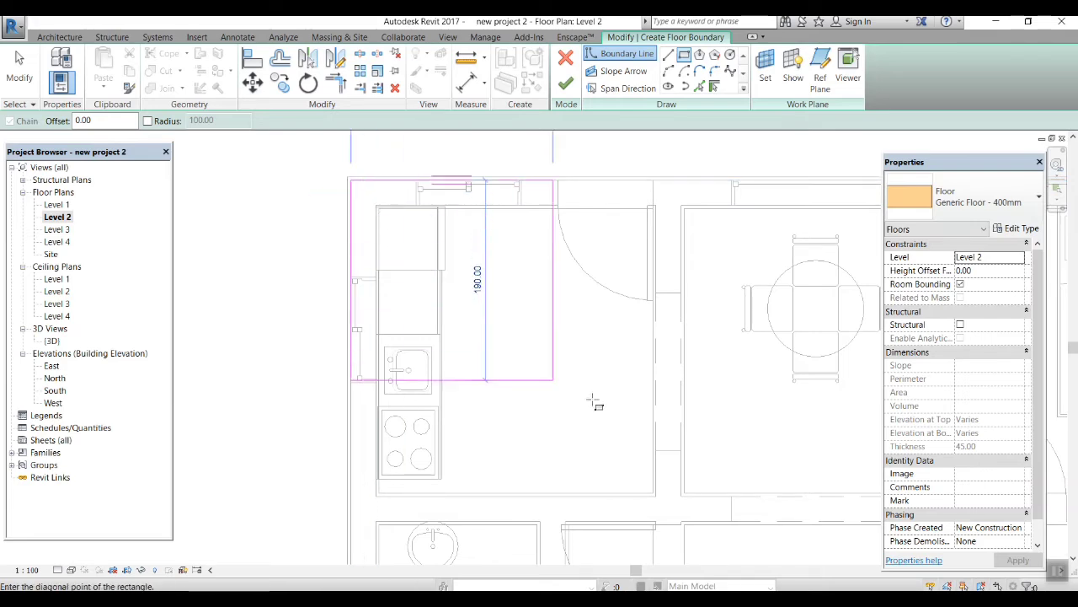
scroll(667, 429, "down", 4)
middle_click_drag(694, 505, 371, 99)
scroll(438, 179, "up", 2)
scroll(632, 322, "up", 5)
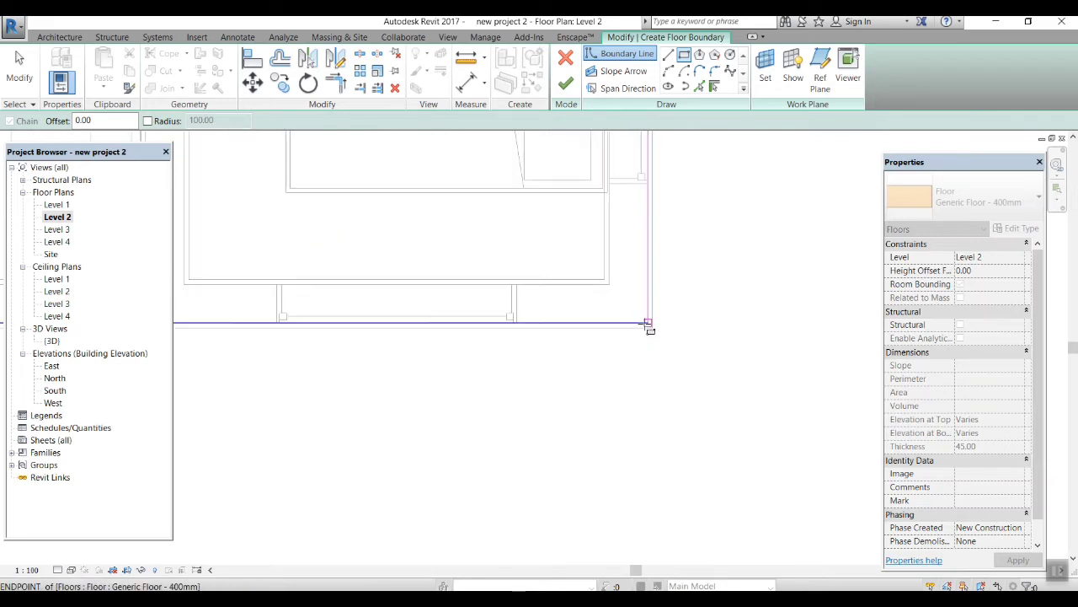
left_click(648, 325)
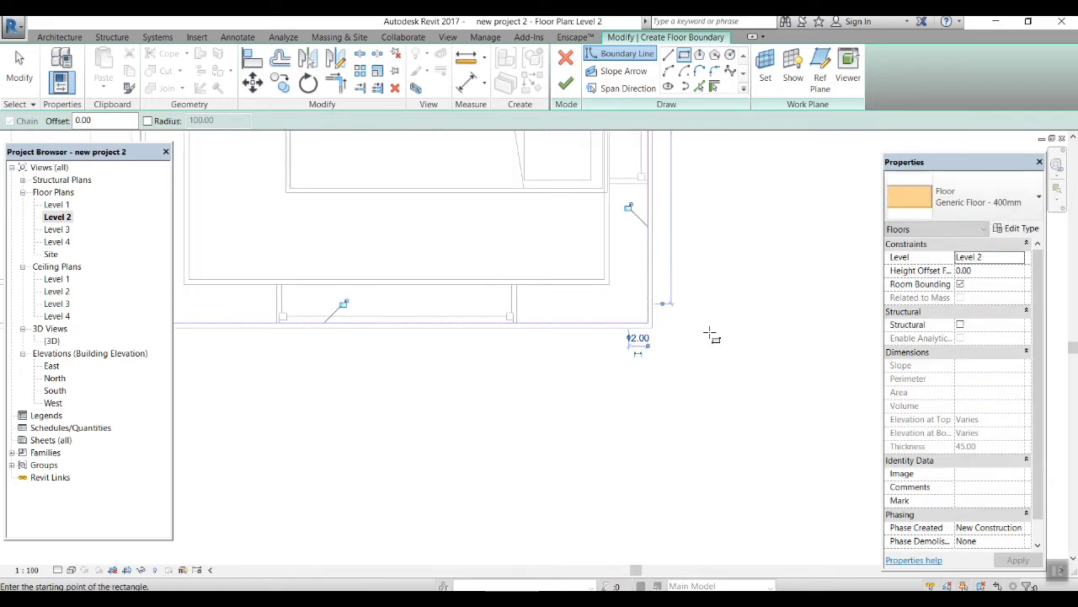
scroll(729, 390, "down", 3)
scroll(756, 427, "down", 2)
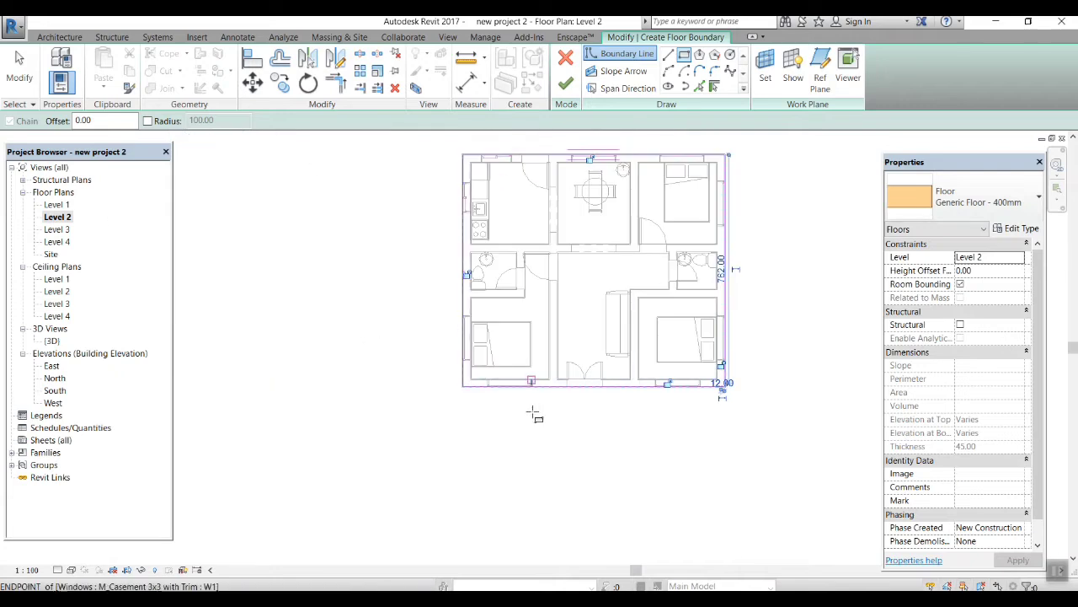
scroll(568, 474, "down", 1)
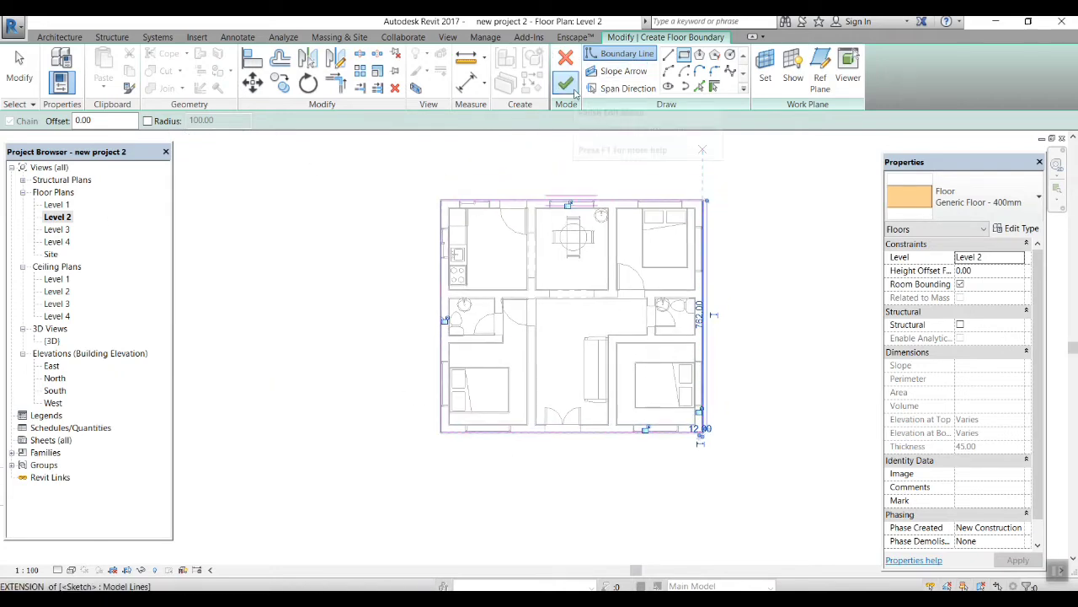
Duplicate the Generic Floor - 400mm type under the name "floor 2"
left_click(1020, 228)
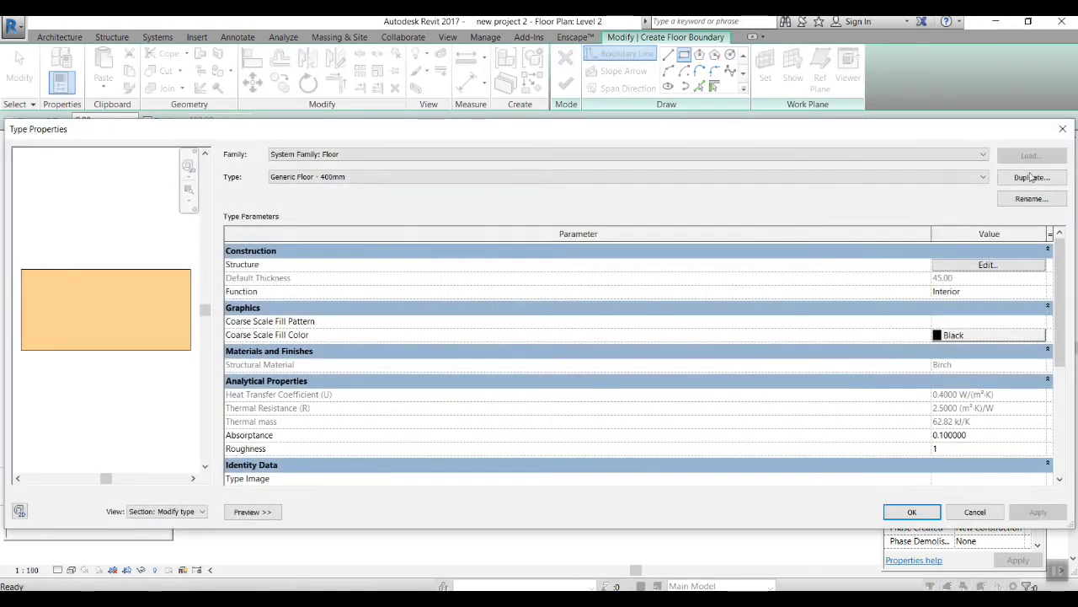
left_click(1031, 177)
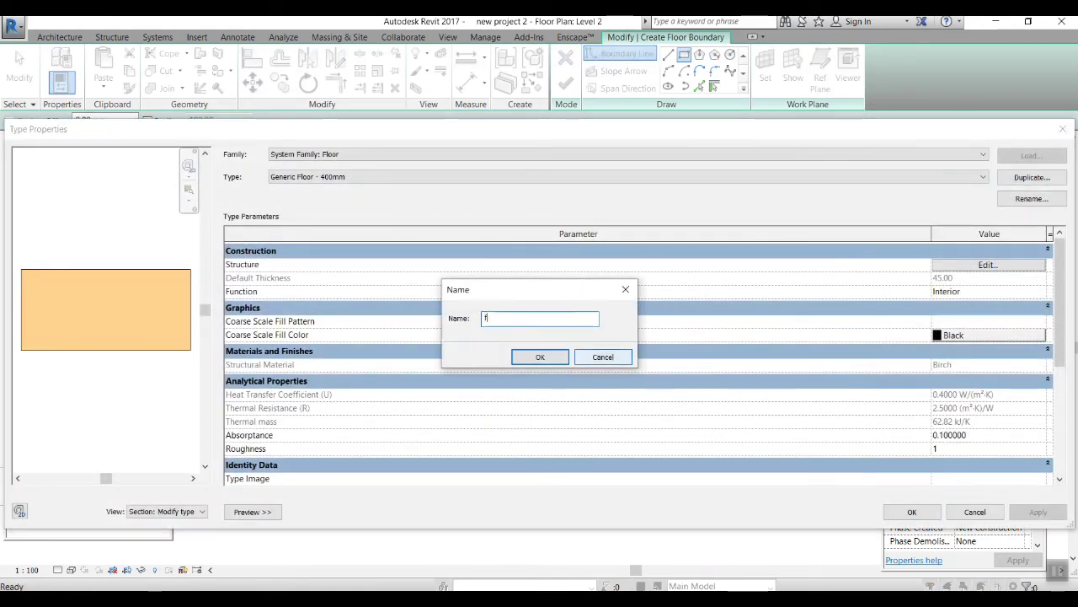
type("2")
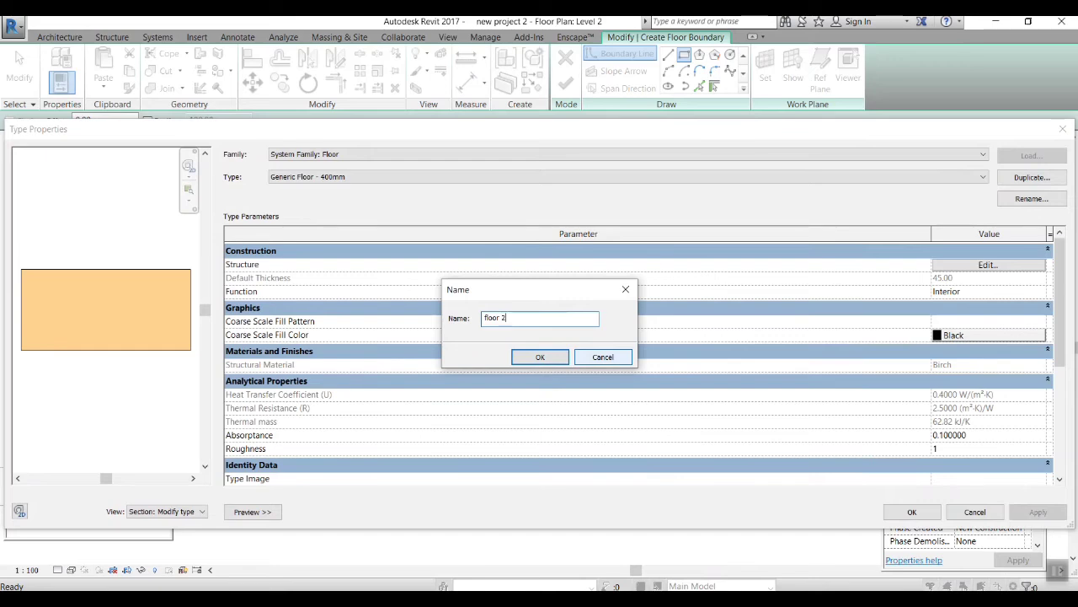
left_click(540, 358)
Set the thickness of floor 2's structure layer to 1.5 and accept the assembly
left_click(1027, 265)
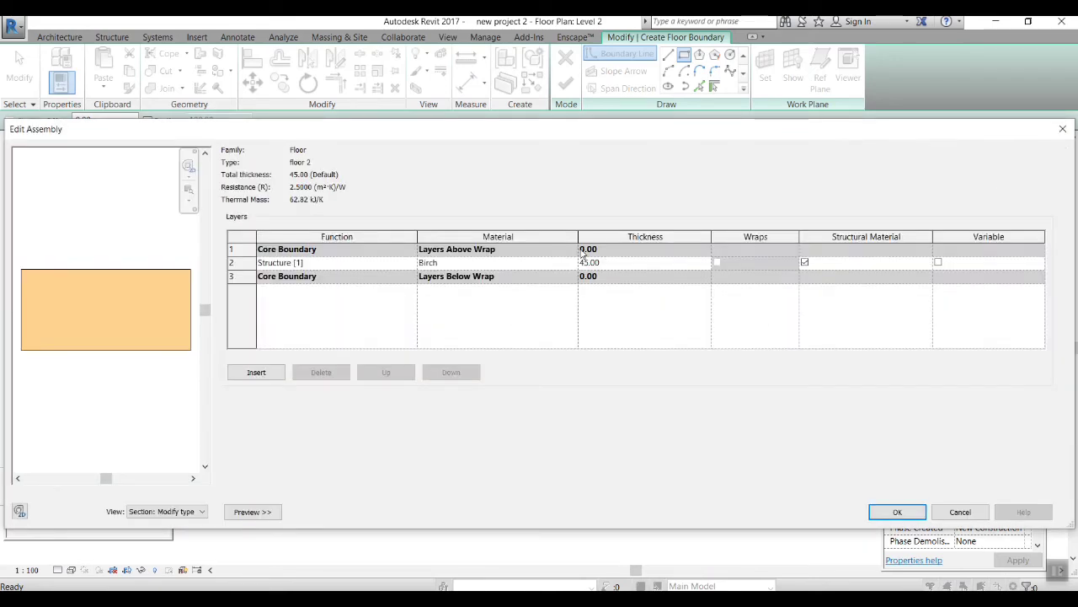
left_click(634, 264)
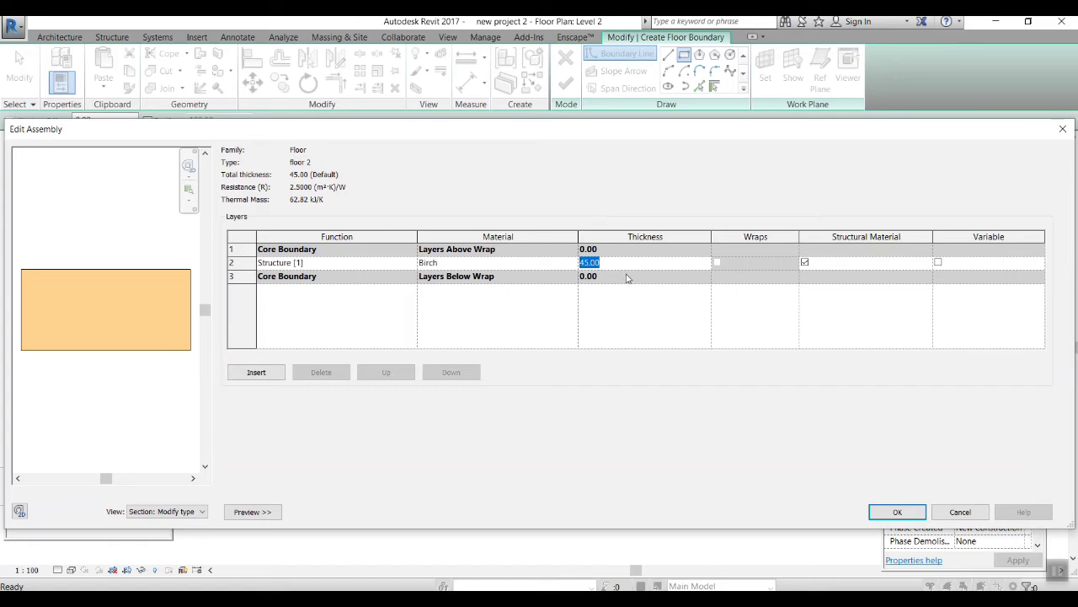
type("1.5")
left_click(895, 511)
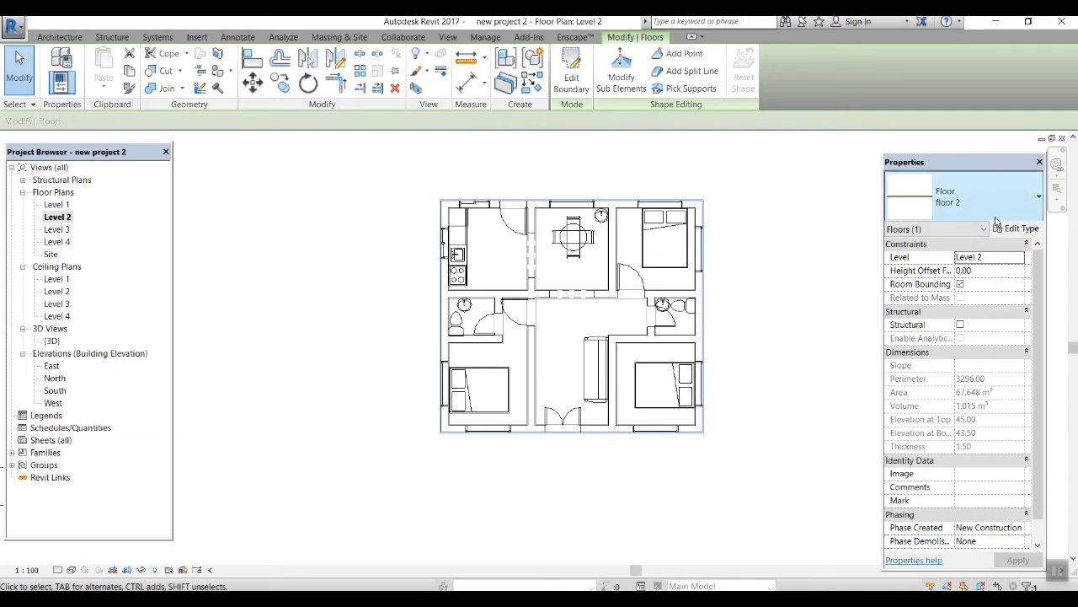
Open the material selection for the structure layer of the floor 2 type and browse the project materials
left_click(1022, 230)
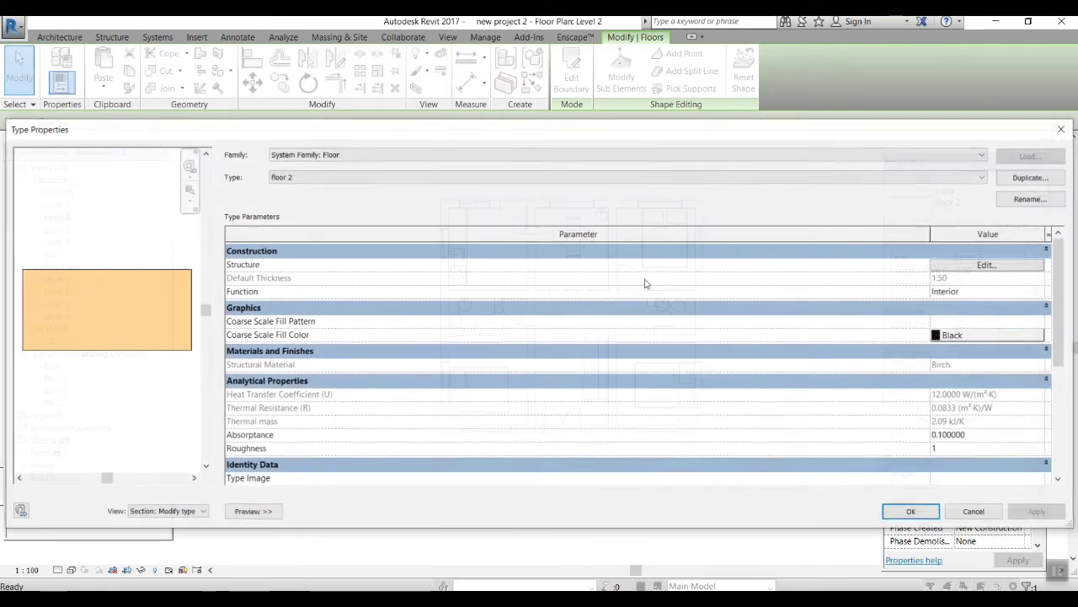
left_click(970, 269)
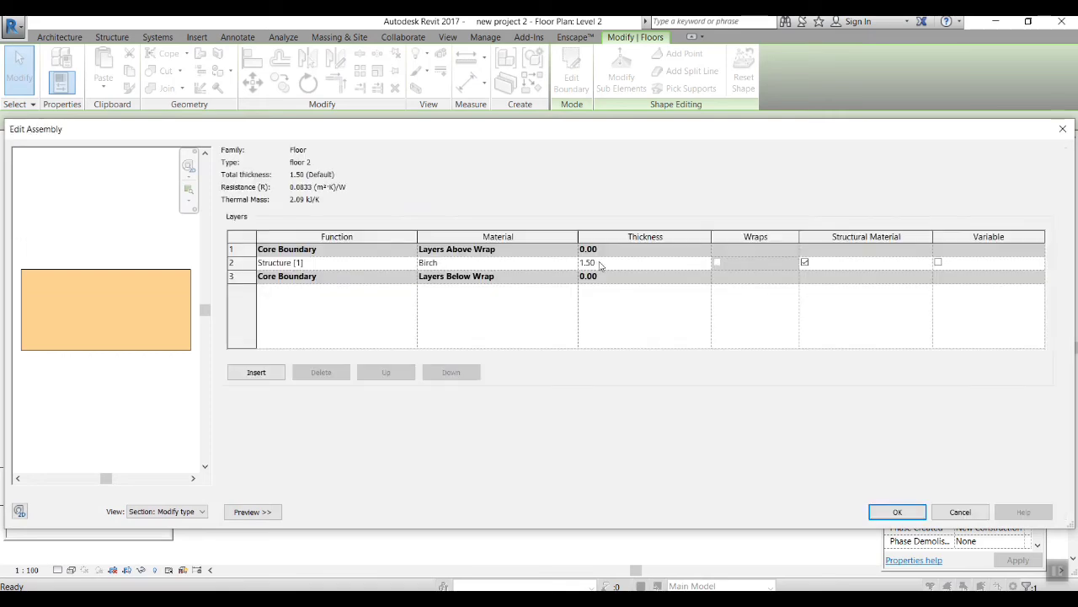
left_click(496, 265)
left_click(573, 263)
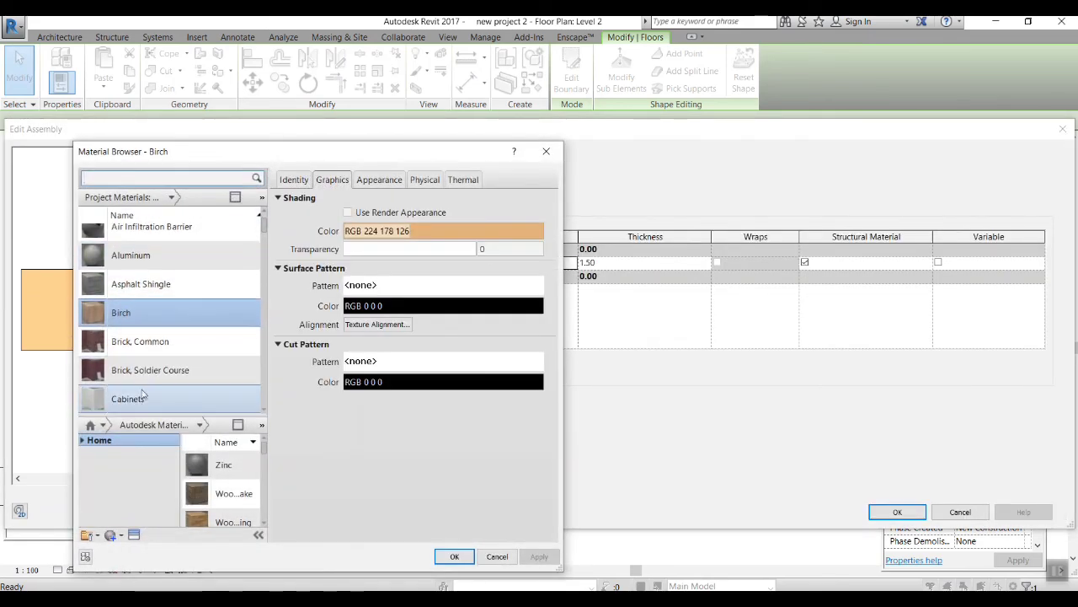
scroll(143, 394, "down", 4)
scroll(143, 395, "up", 2)
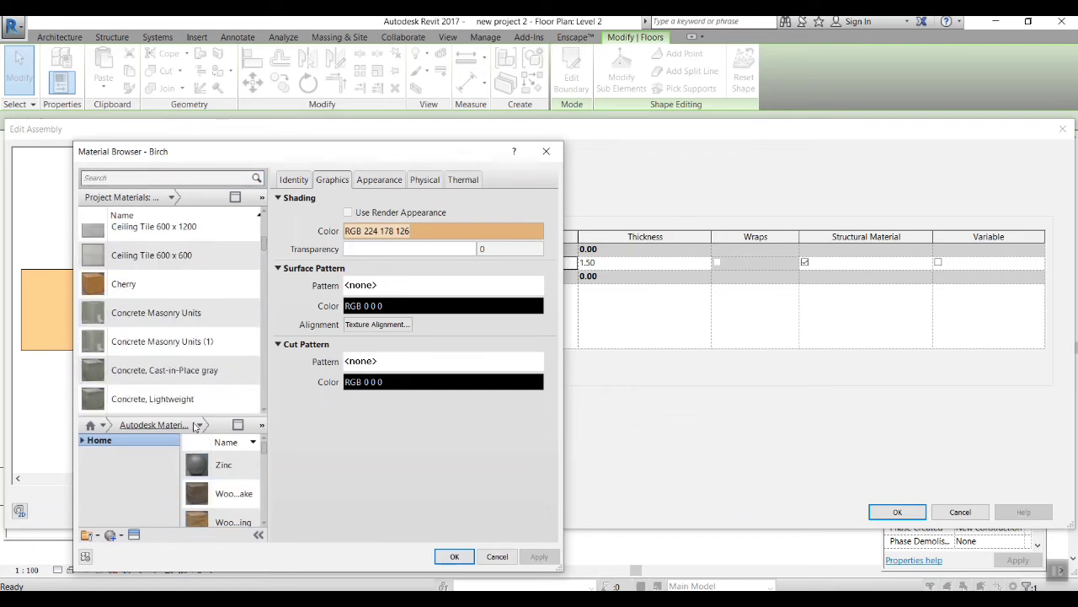
Add Terrazzo from the flooring category of the Autodesk material library to the project materials
left_click(195, 425)
left_click(193, 424)
left_click(190, 427)
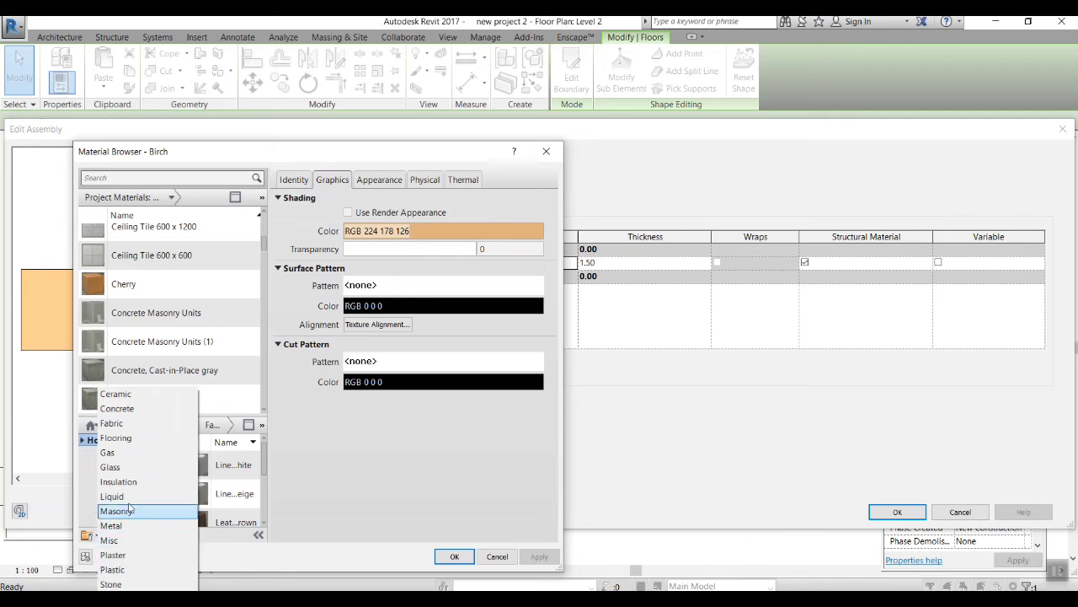
left_click(126, 438)
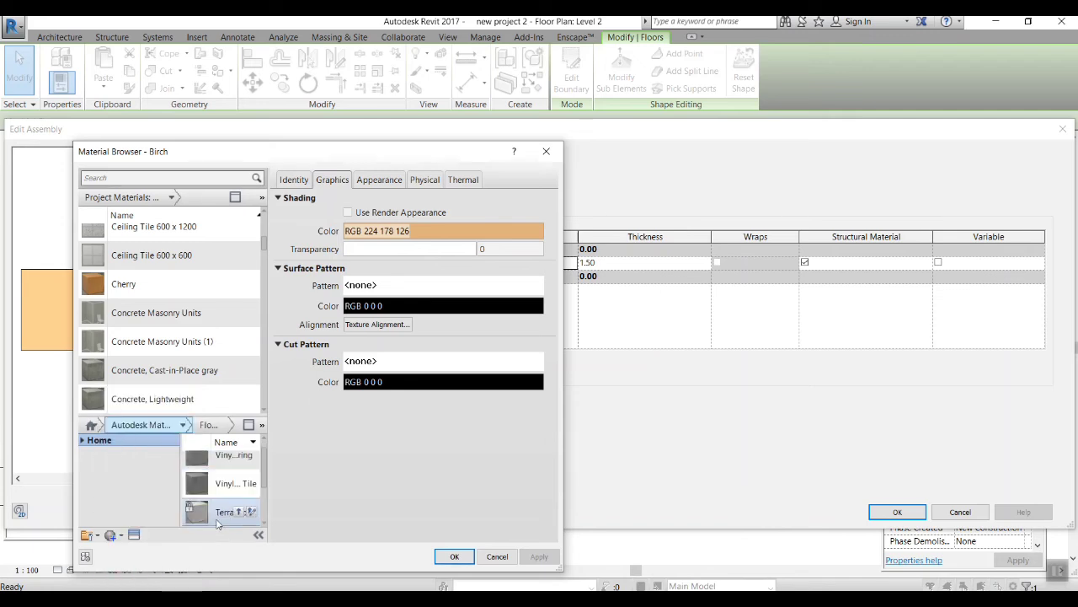
scroll(205, 513, "down", 3)
scroll(216, 479, "up", 1)
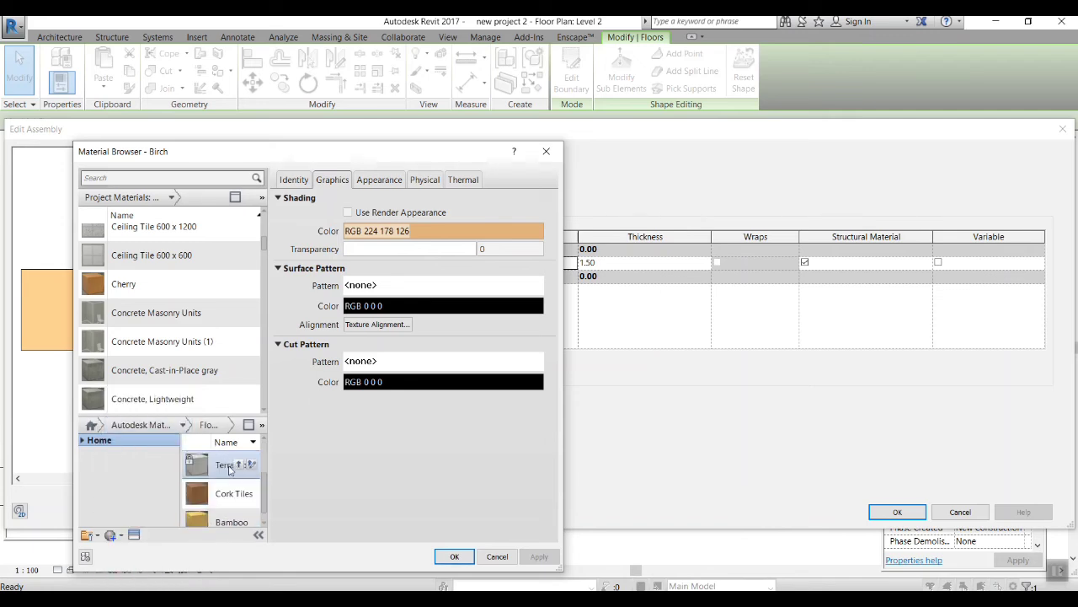
left_click(238, 466)
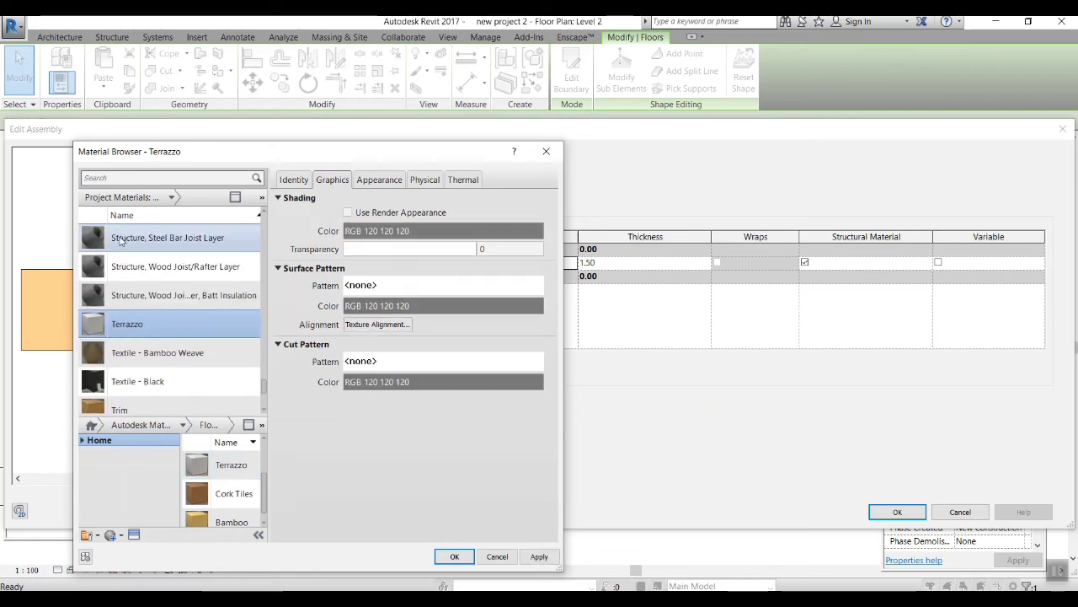
Assign Terrazzo to floor 2's structure layer and accept the assembly and type changes
left_click(538, 557)
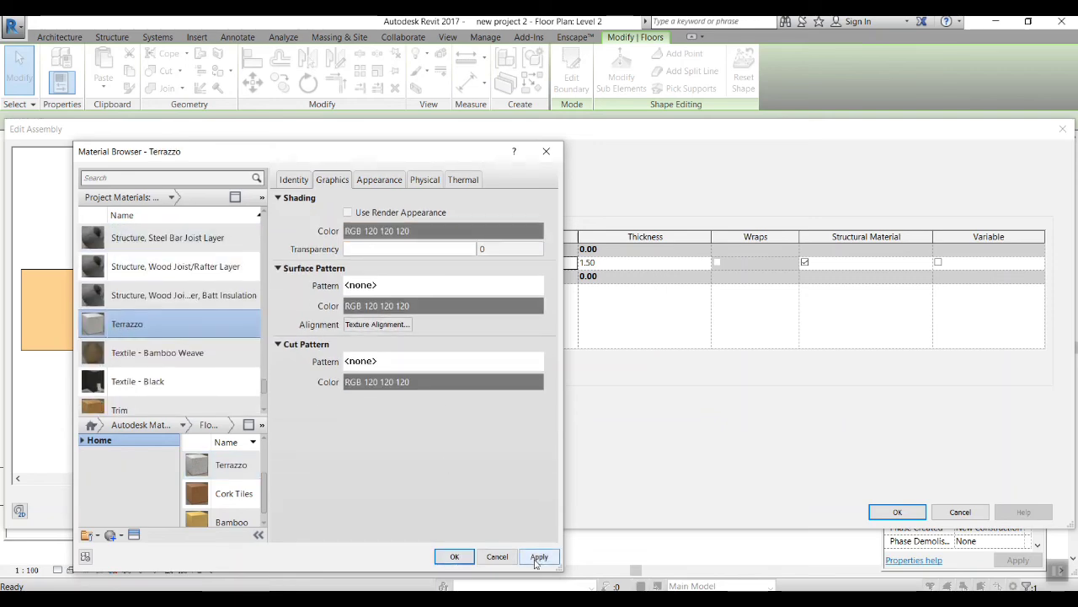
left_click(456, 556)
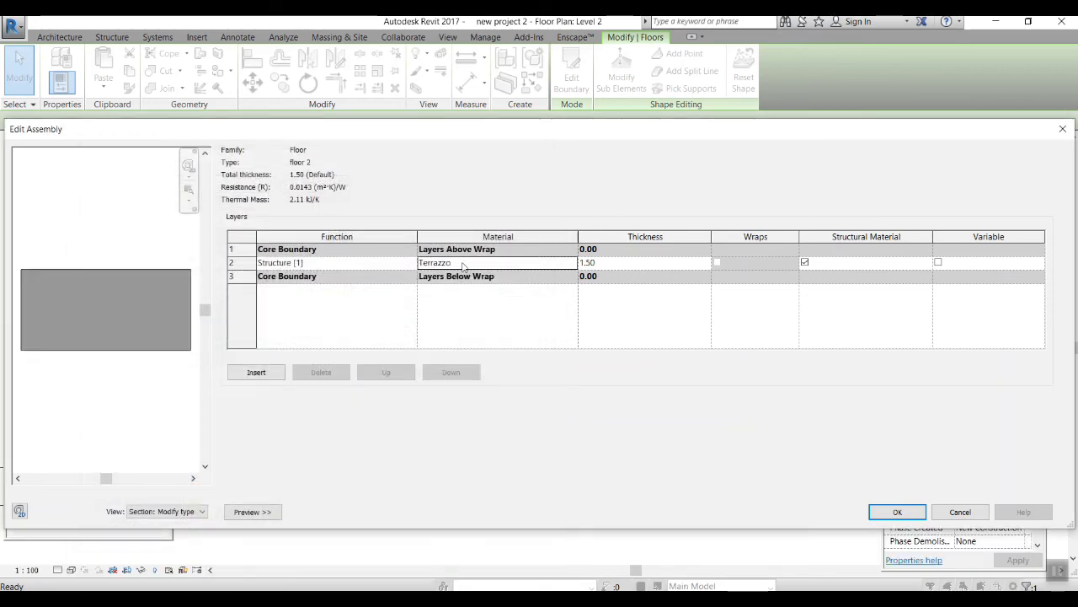
left_click(897, 511)
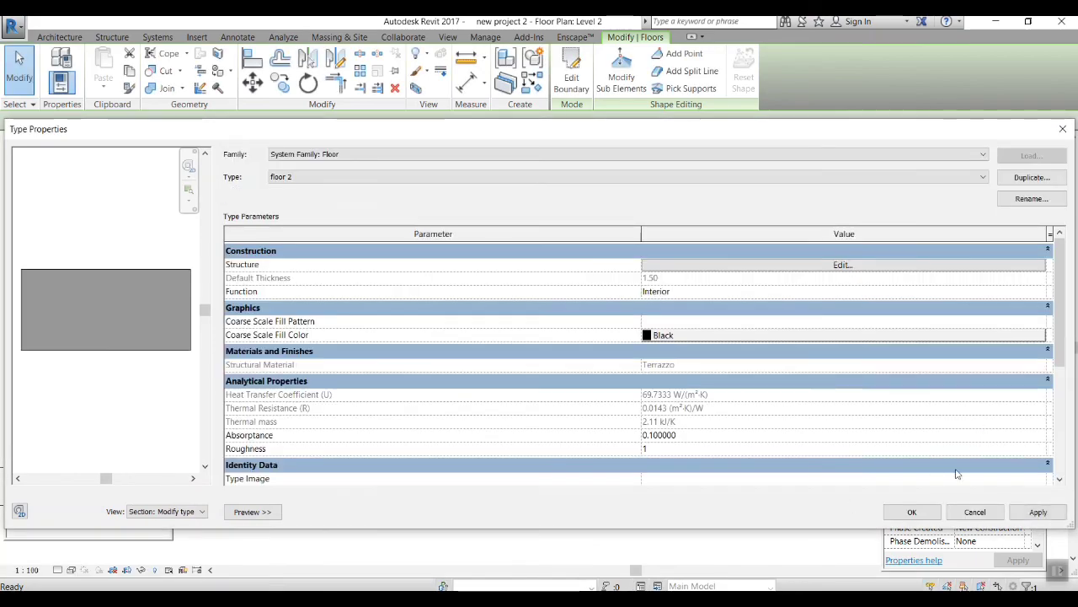
left_click(912, 511)
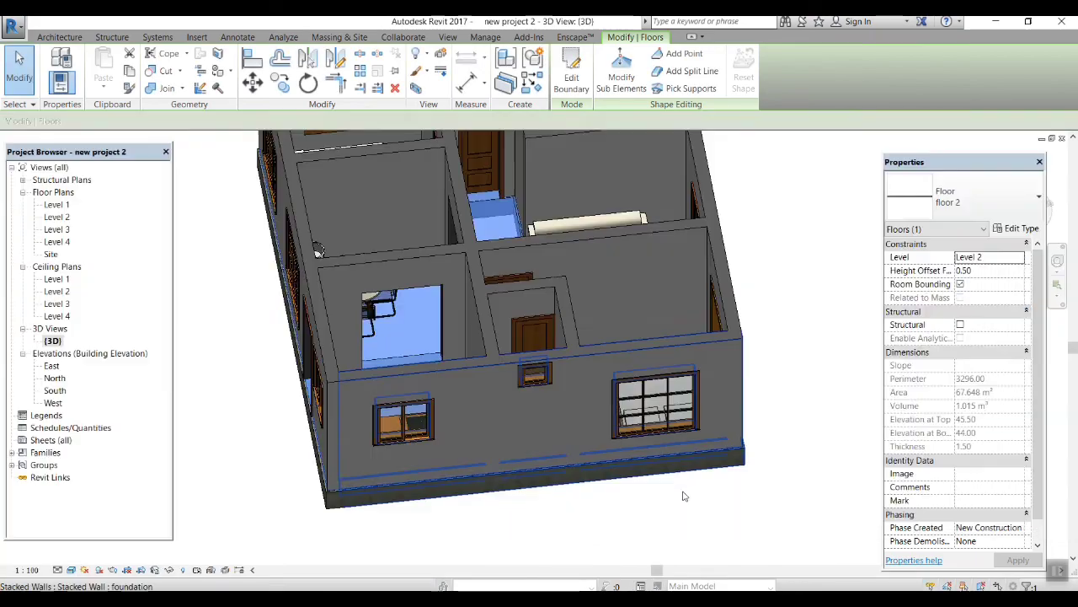
Examine the new floor inside the rooms and at the entrance door, viewing the house from several angles in 3D
middle_click_drag(589, 404, 506, 413, "shift")
scroll(511, 397, "up", 7)
middle_click_drag(549, 385, 561, 503, "shift")
scroll(557, 505, "up", 3)
middle_click_drag(493, 535, 512, 371)
scroll(514, 440, "down", 6)
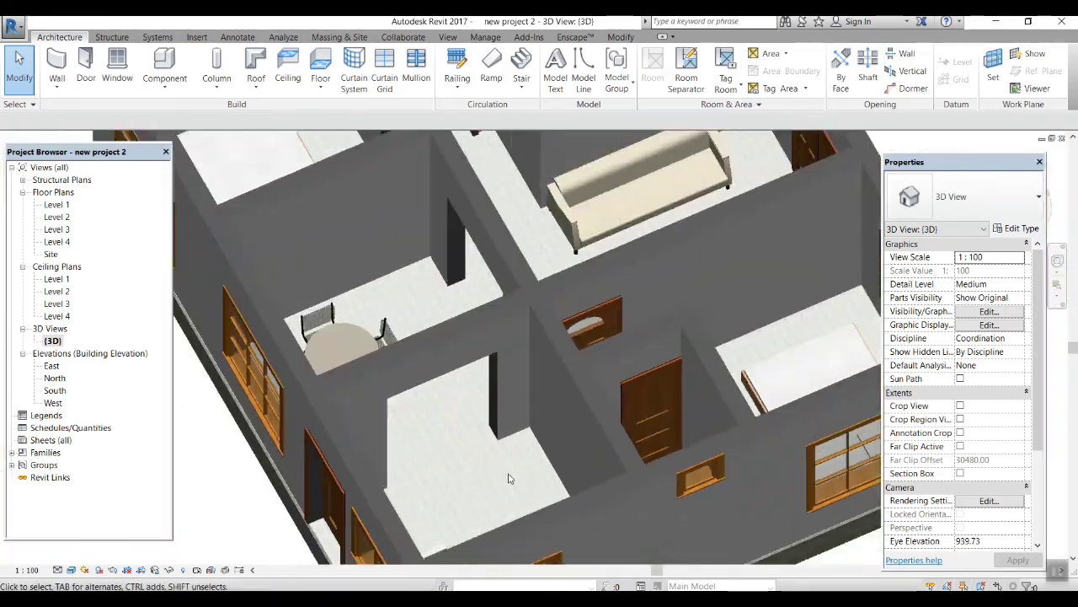
scroll(508, 479, "down", 3)
middle_click_drag(508, 479, 674, 413, "shift")
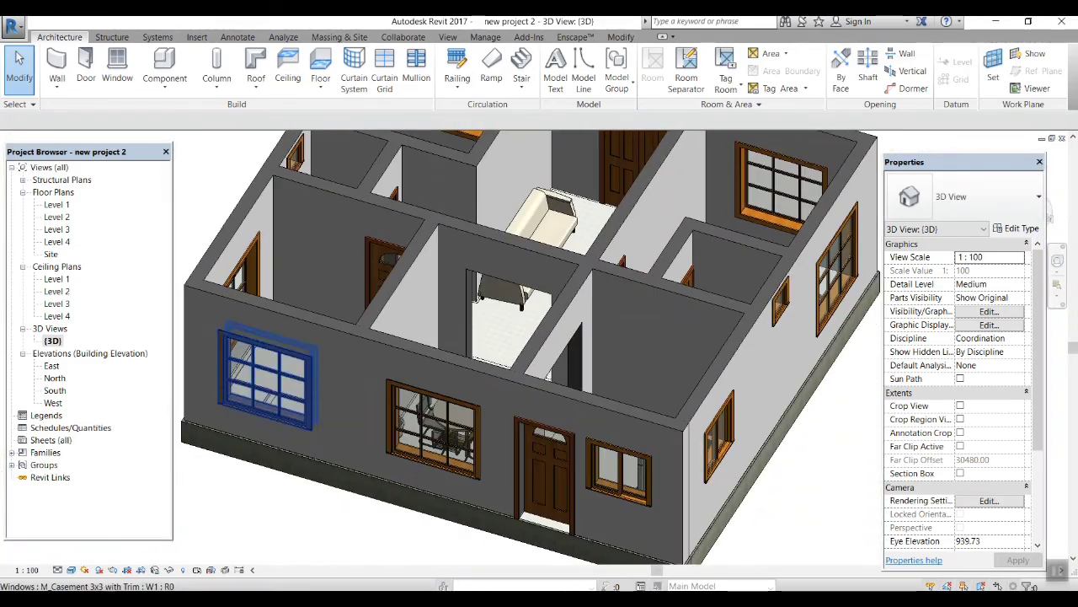
scroll(831, 452, "down", 1)
middle_click_drag(831, 453, 809, 430)
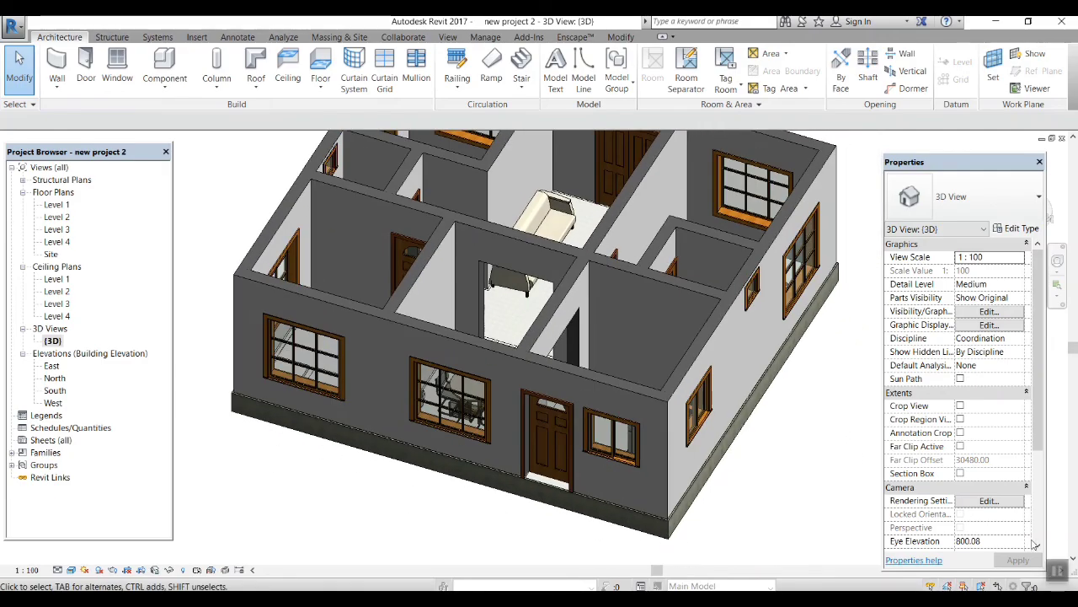